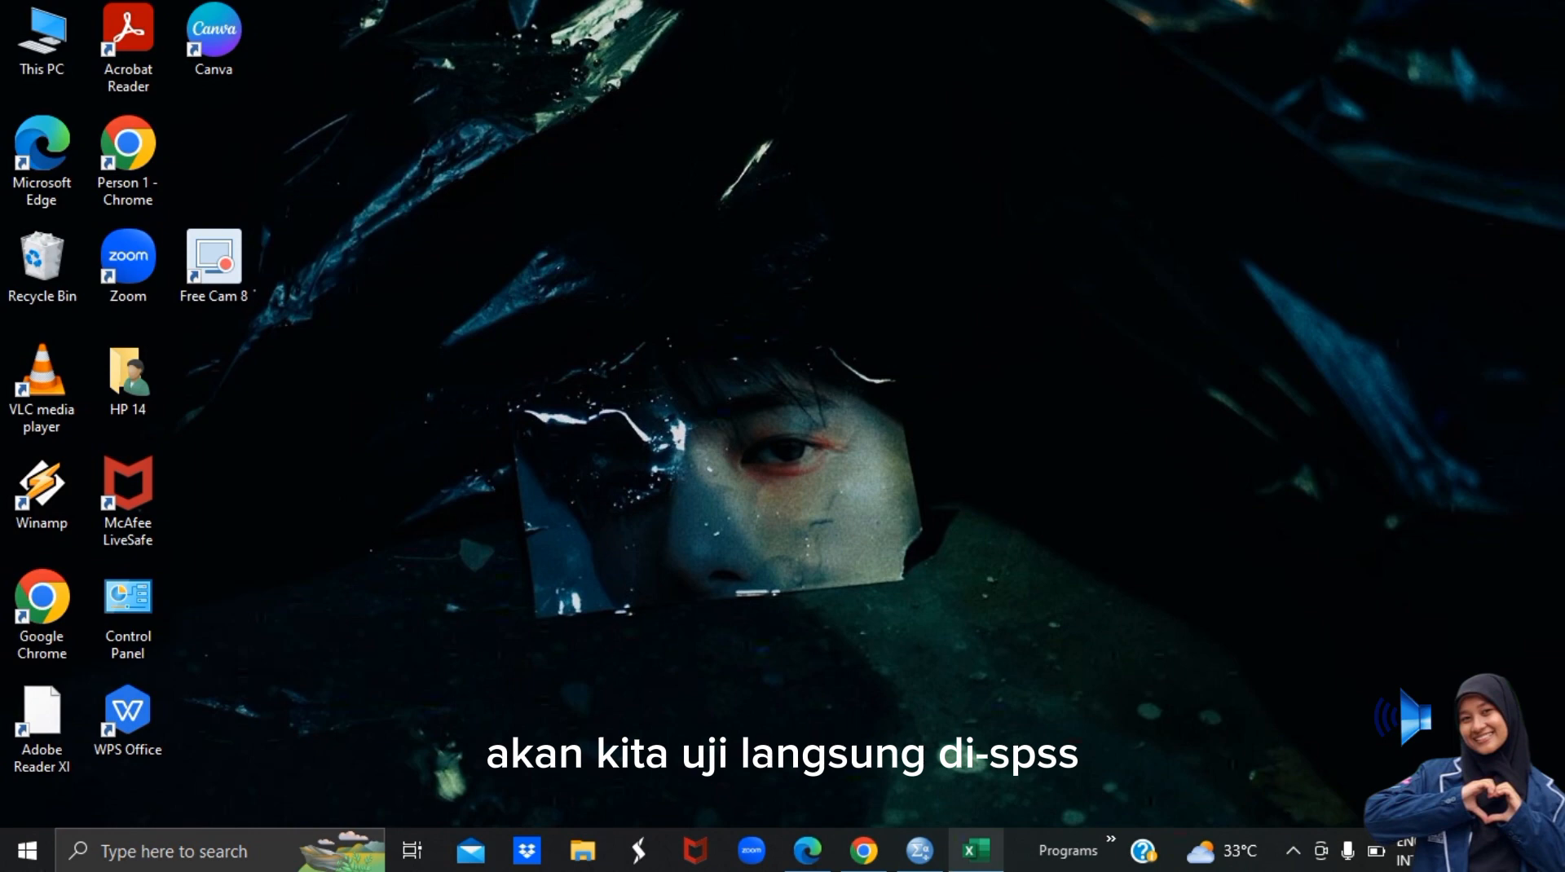
# Switch to SPSS Statistics, maximize the data editor and name the first variable P1
pyautogui.click(919, 850)
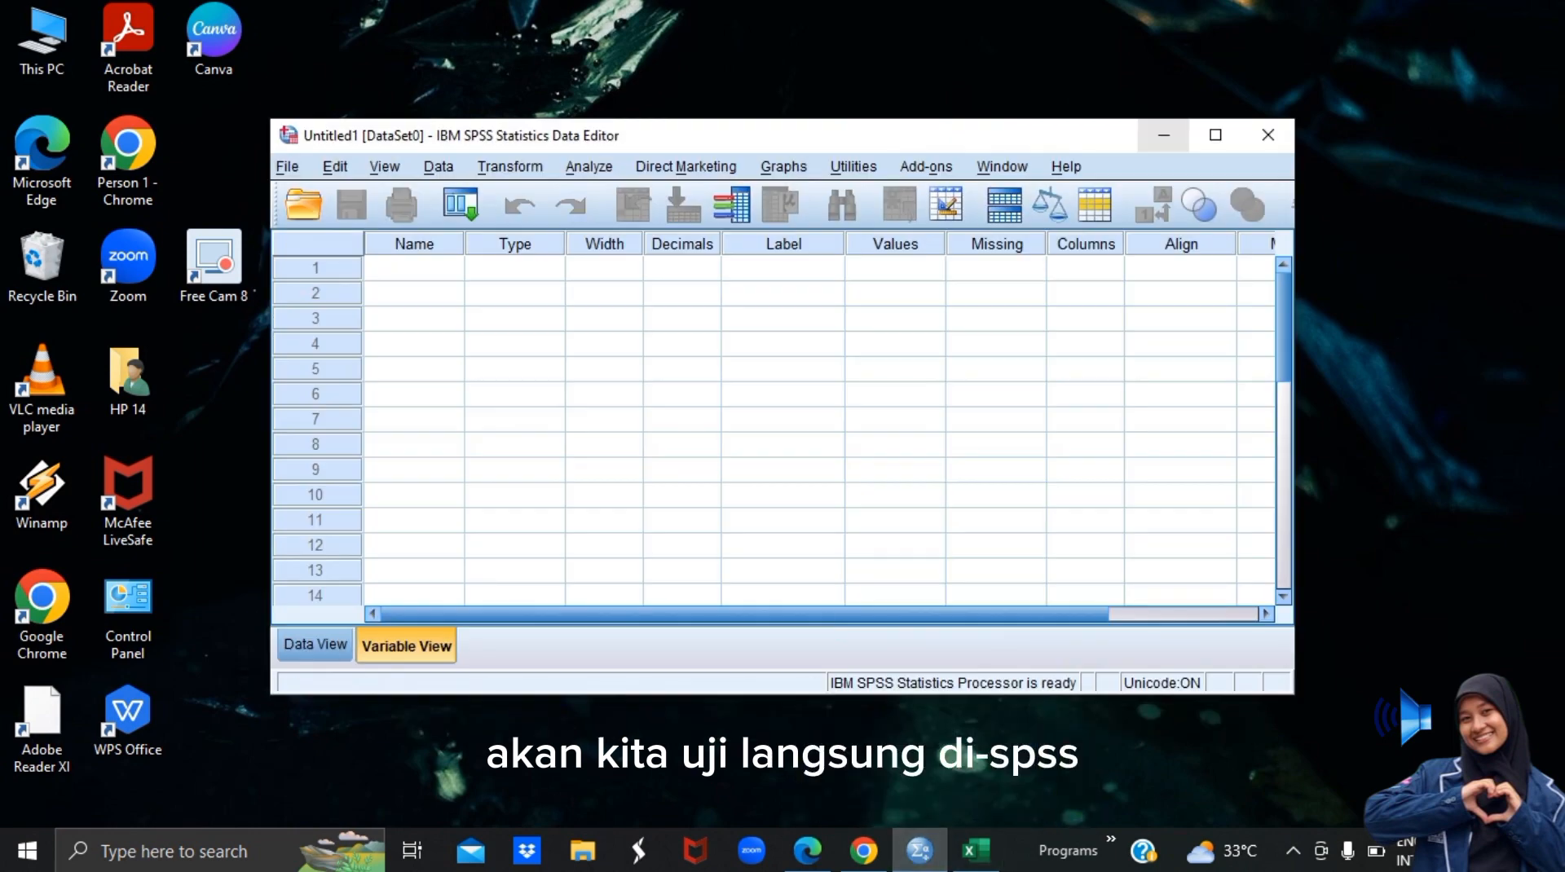
pyautogui.click(1215, 135)
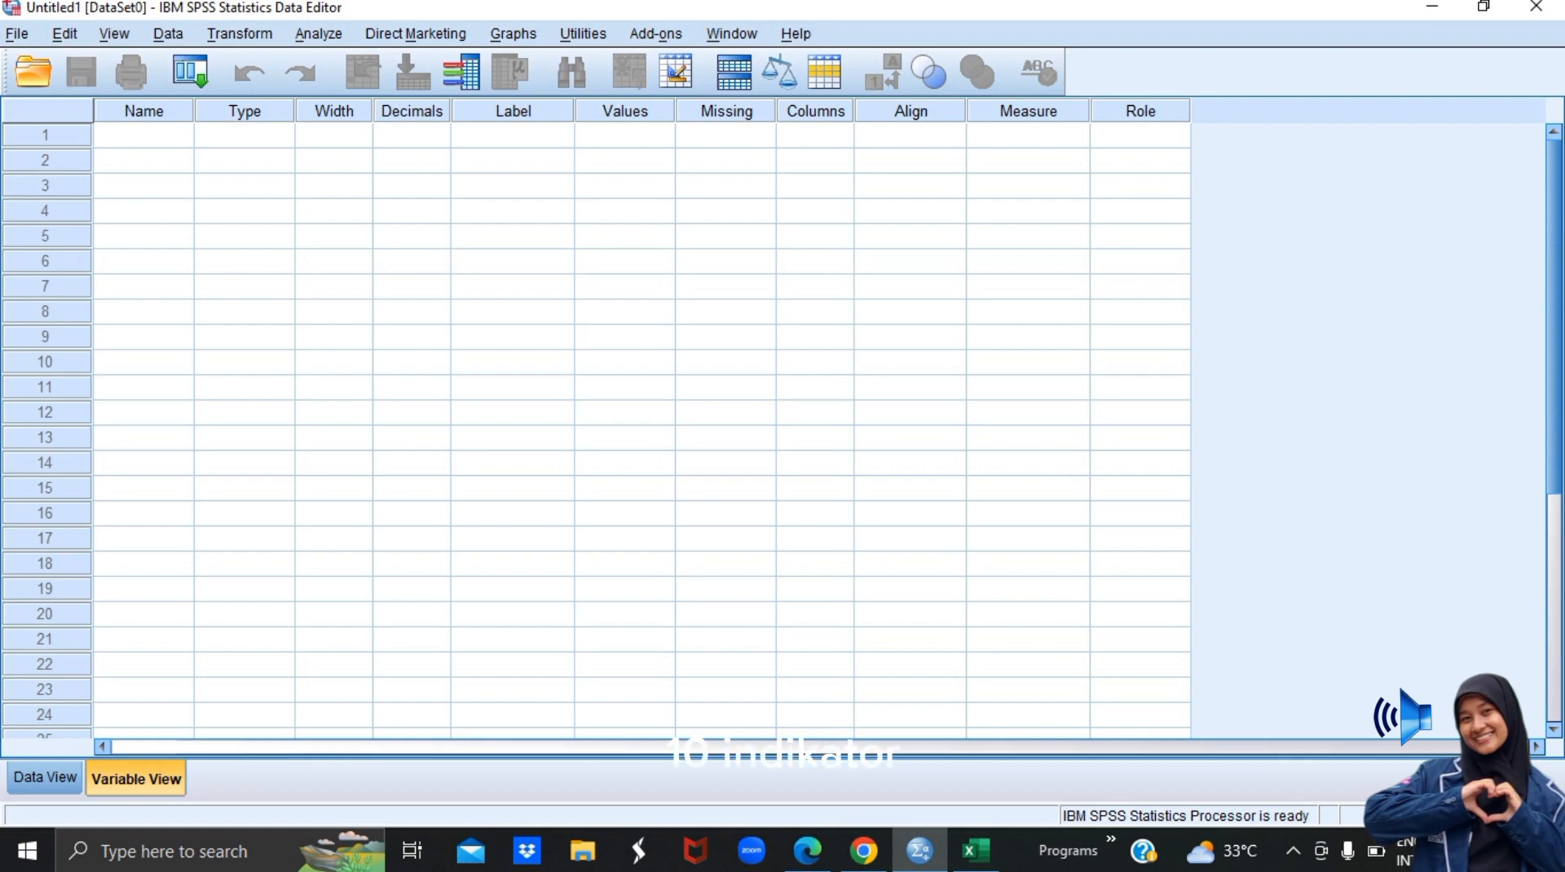
pyautogui.click(143, 136)
pyautogui.write('p')
pyautogui.press('BackSpace')
pyautogui.write('P1')
pyautogui.press('Return')
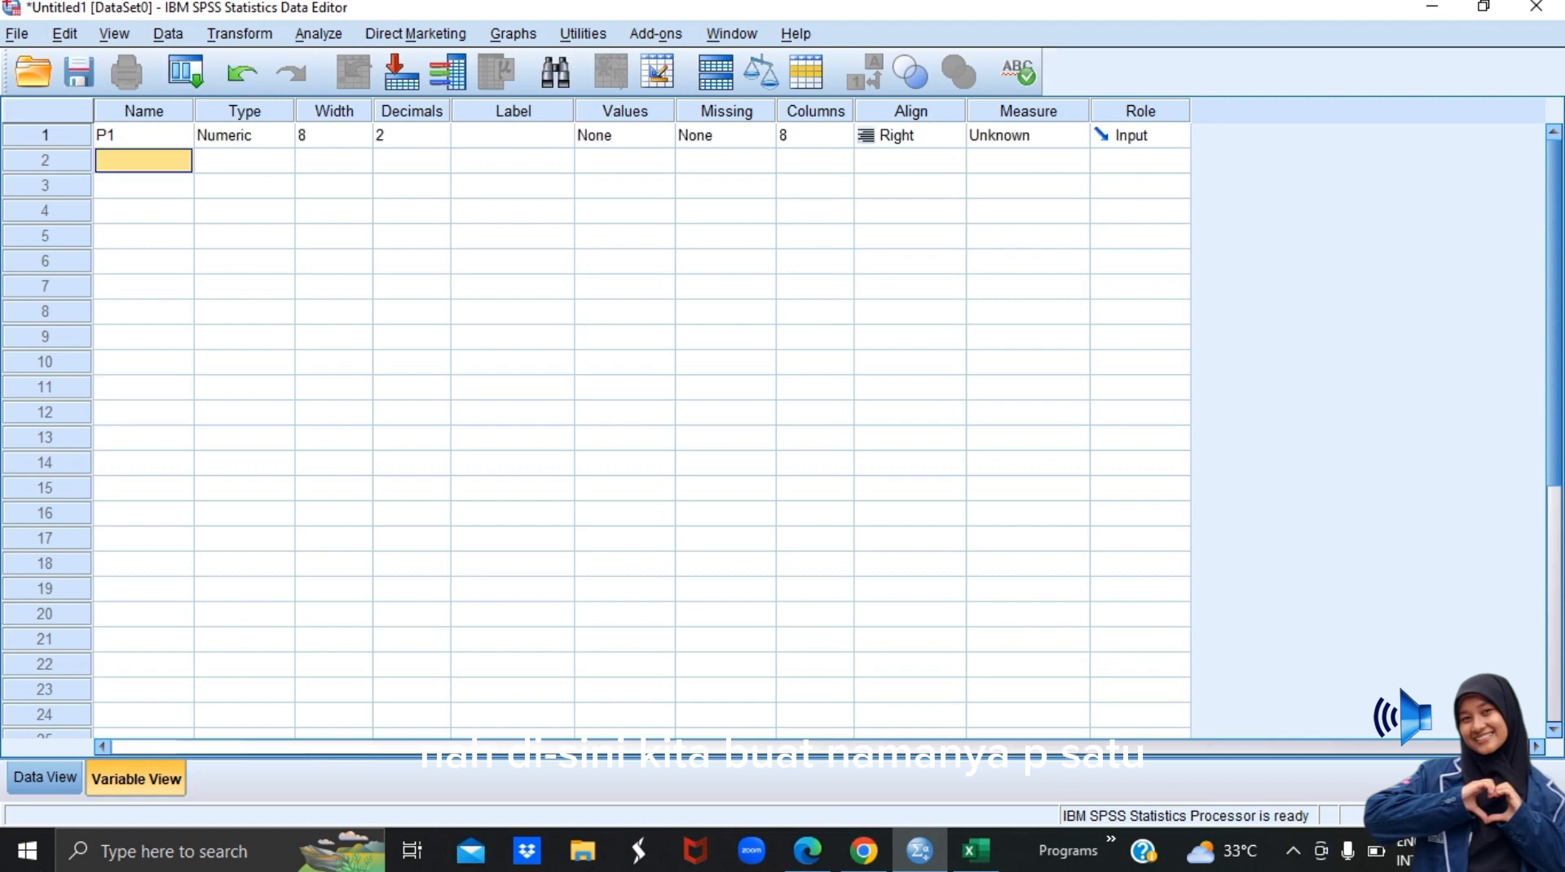
# Name the next ten variables P2 through P10 and TOTAL in consecutive rows
pyautogui.write('p')
pyautogui.press('BackSpace')
pyautogui.write('P2')
pyautogui.press('Return')
pyautogui.write('P3')
pyautogui.press('Return')
pyautogui.write('P4')
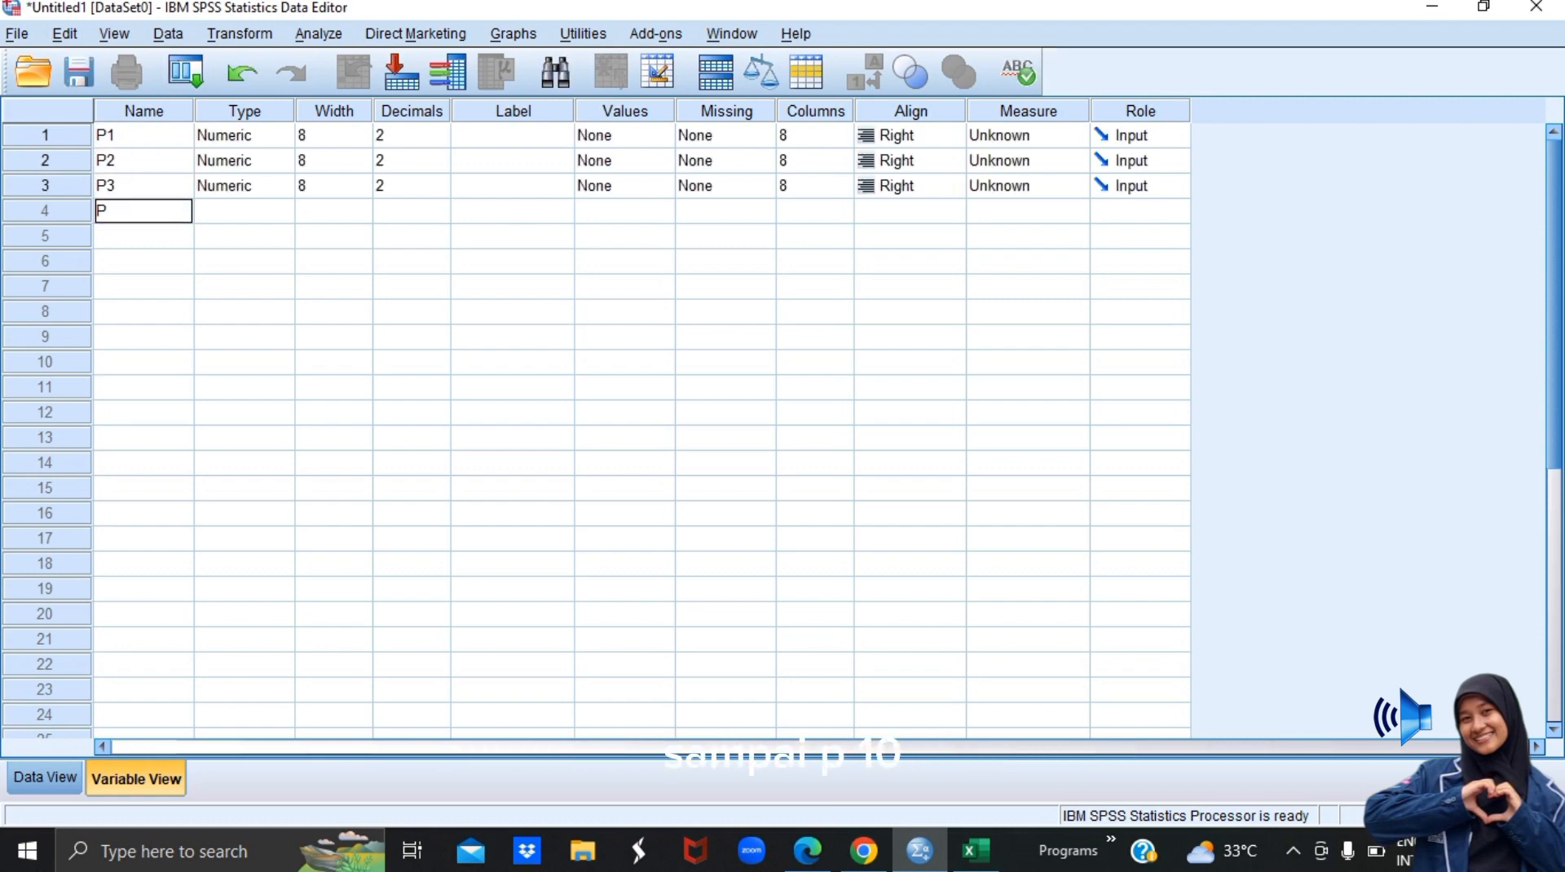
pyautogui.press('Return')
pyautogui.write('P5')
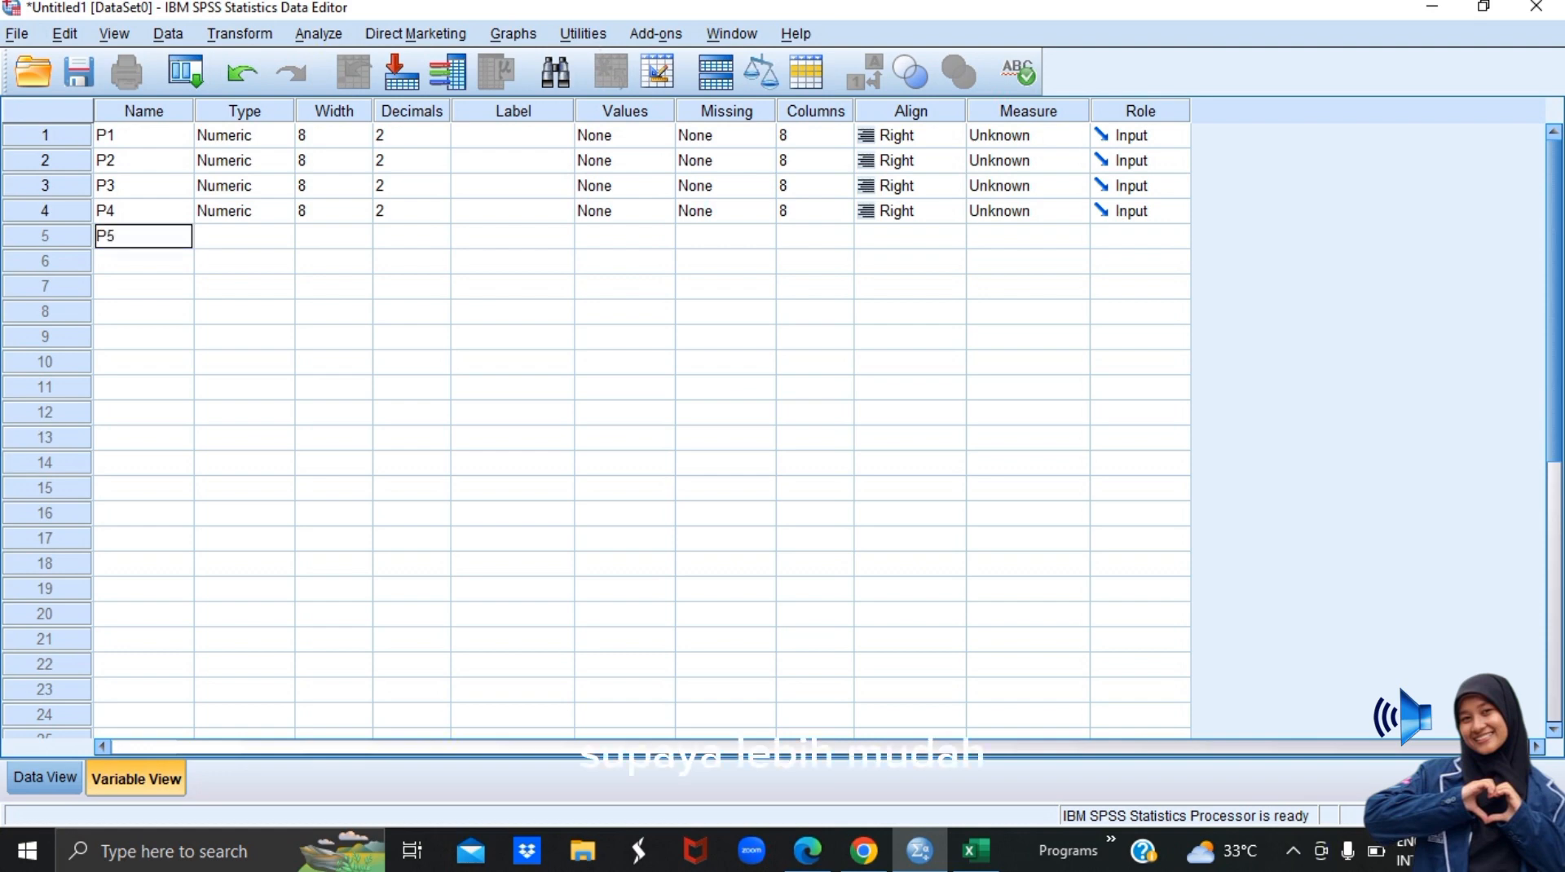
pyautogui.press('Return')
pyautogui.write('P6')
pyautogui.press('Return')
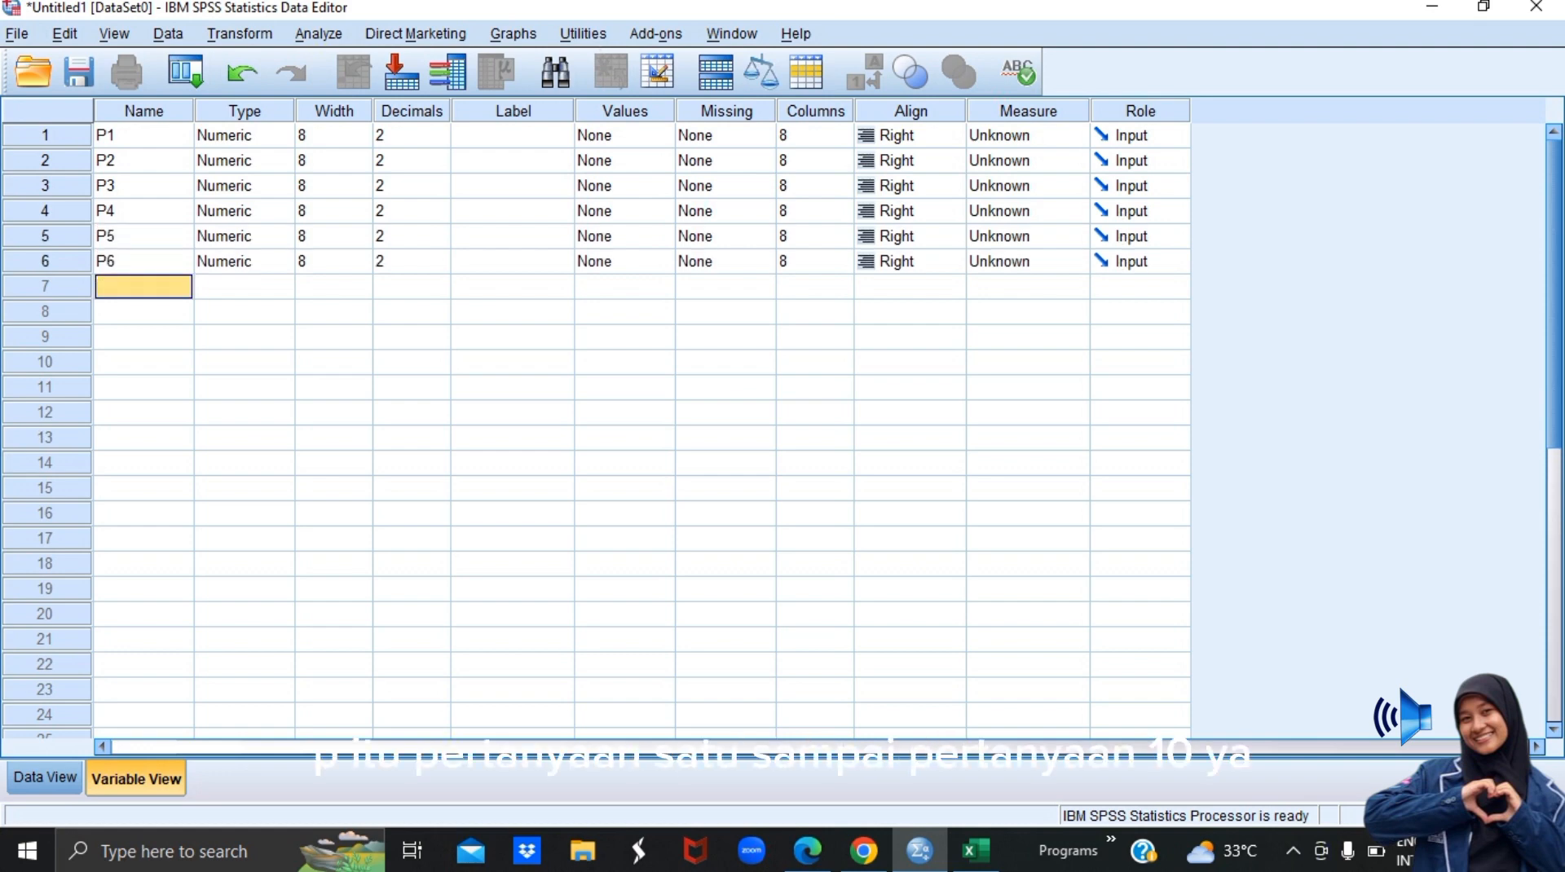
pyautogui.write('P7')
pyautogui.press('Return')
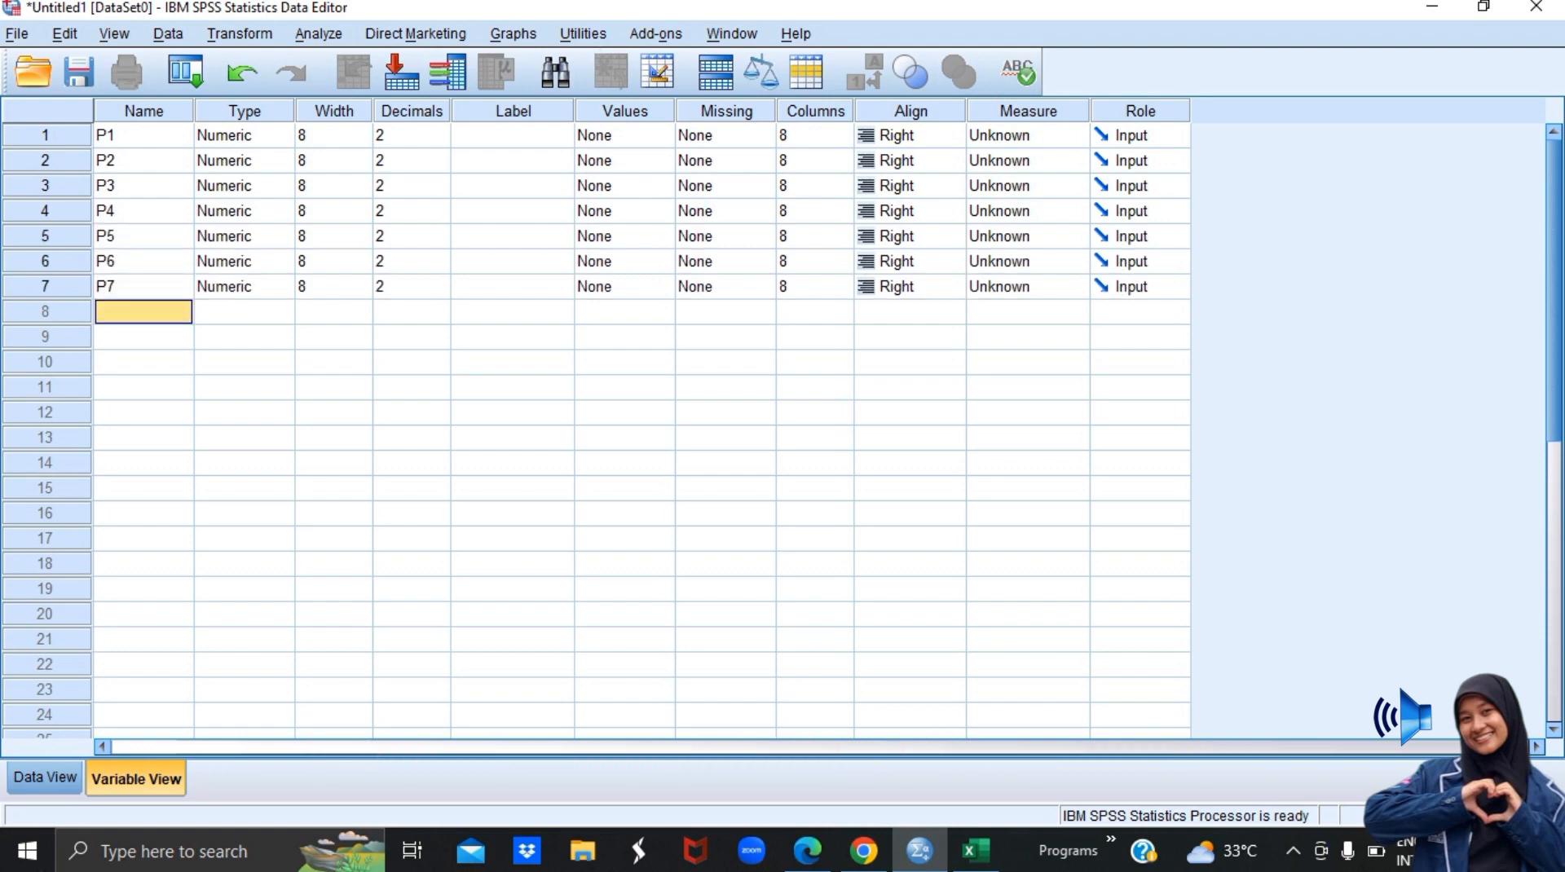
pyautogui.write('P8')
pyautogui.press('Return')
pyautogui.write('P9')
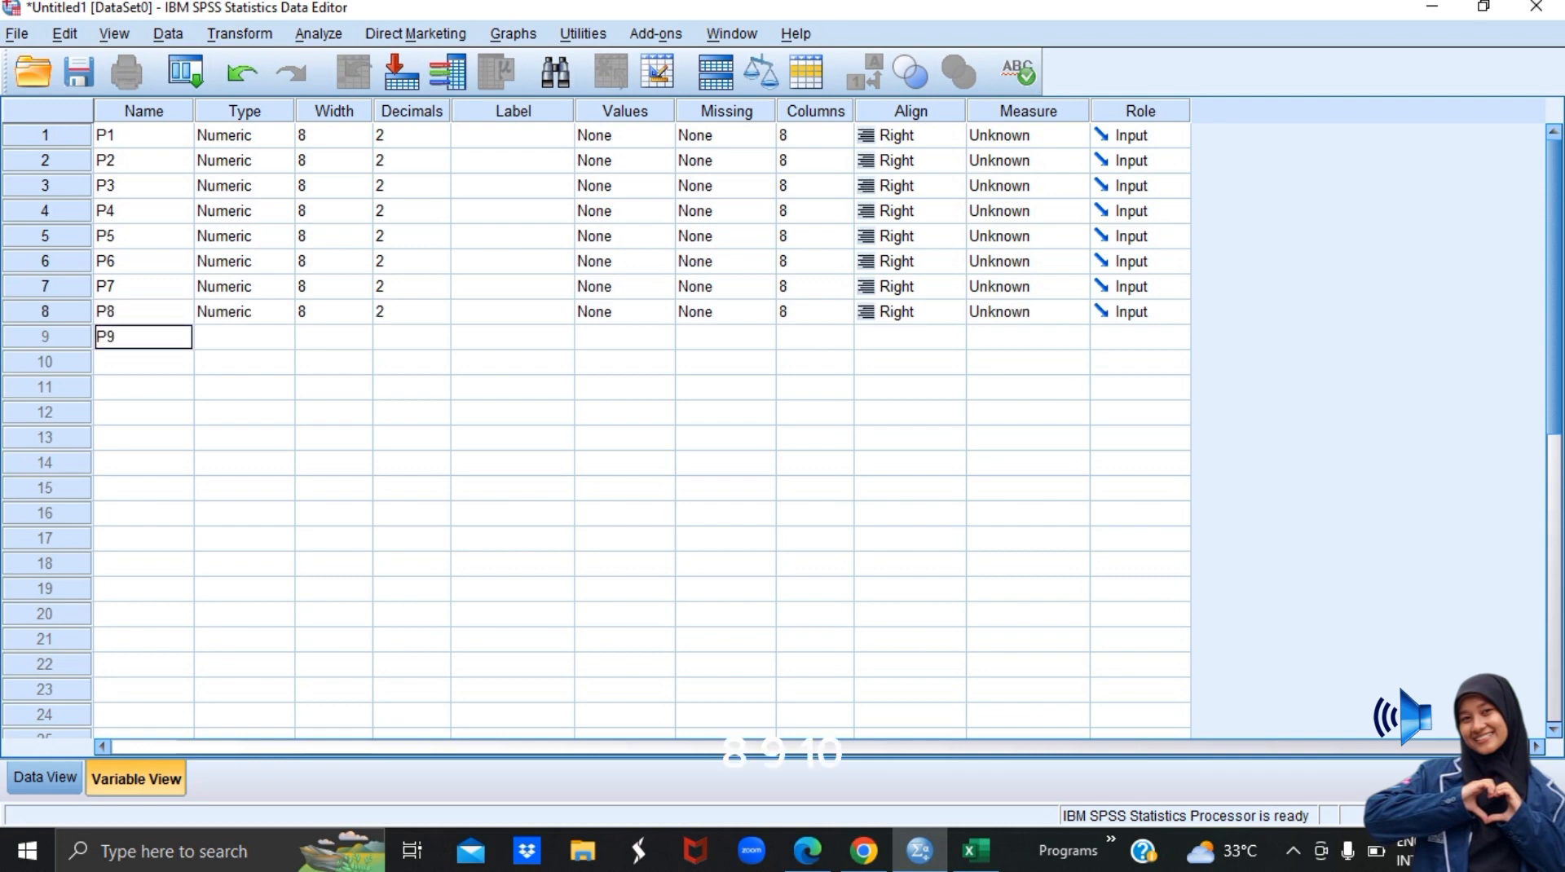
pyautogui.press('Return')
pyautogui.write('P1')
pyautogui.press('BackSpace')
pyautogui.press('BackSpace')
pyautogui.write('P10')
pyautogui.press('Return')
pyautogui.write('TOTAL')
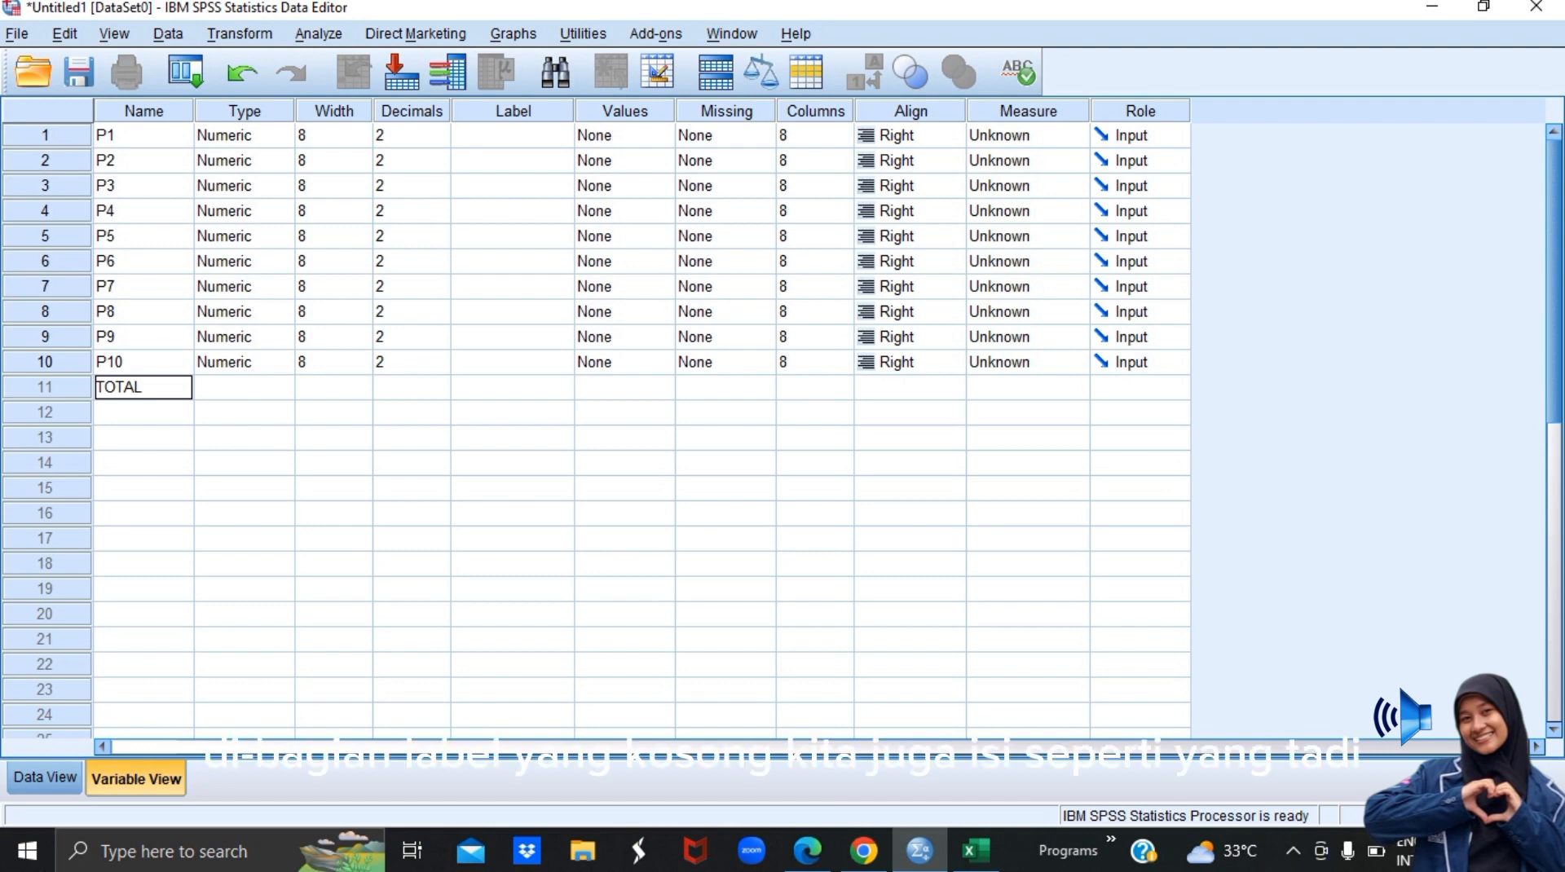
# Fill in the labels of the eleven variables as P1 through P10 and TOTAL, matching their names
pyautogui.click(513, 136)
pyautogui.write('P1')
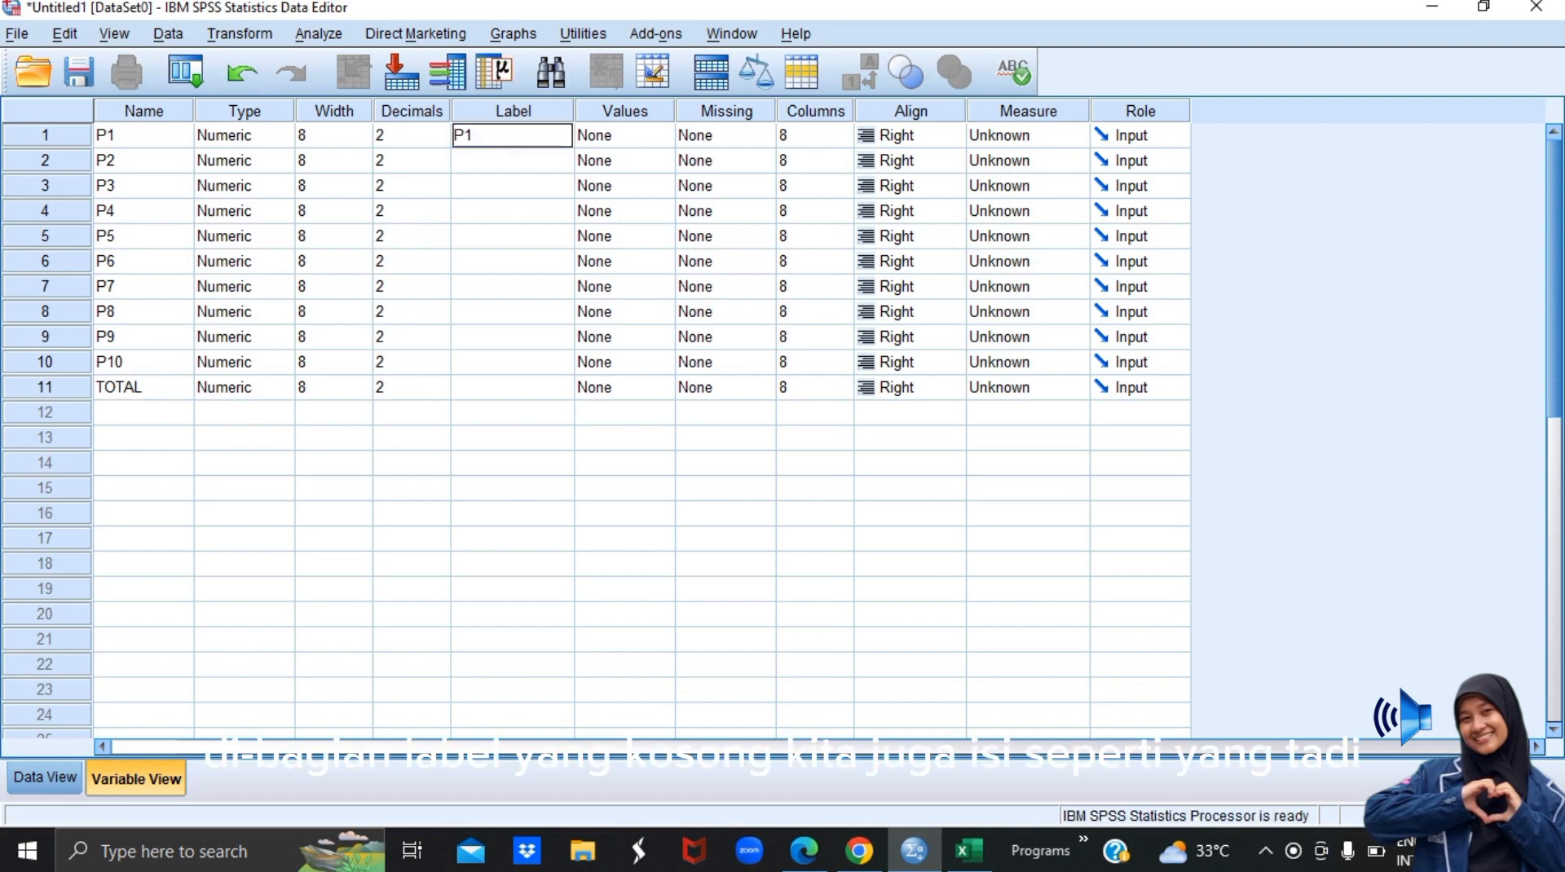
pyautogui.press('Return')
pyautogui.write('P2')
pyautogui.press('Return')
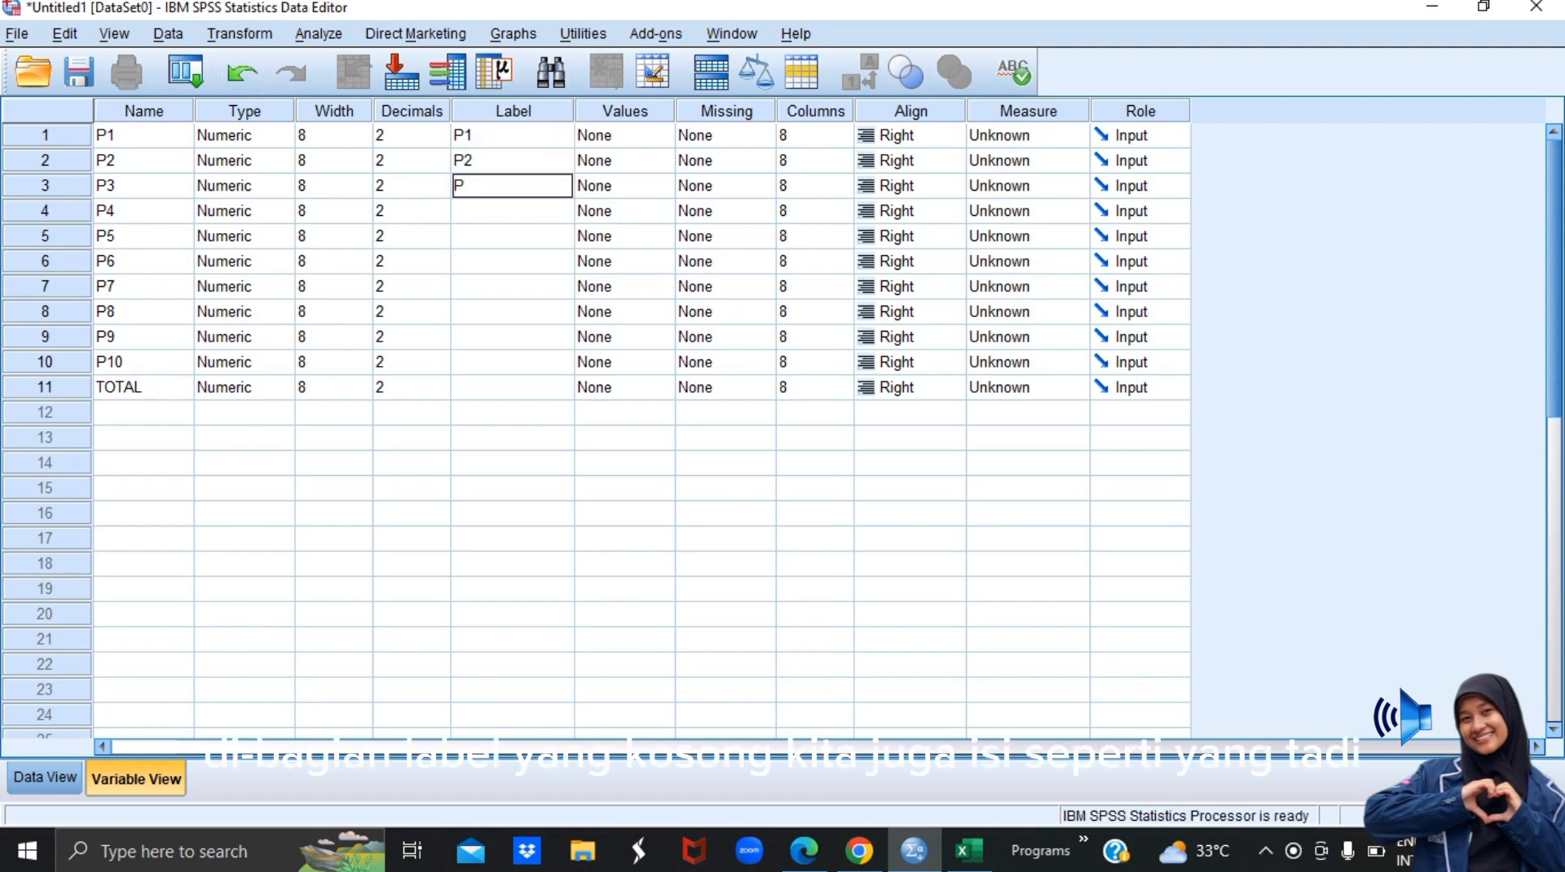
pyautogui.write('P3')
pyautogui.press('Return')
pyautogui.write('P4')
pyautogui.press('Return')
pyautogui.write('P5')
pyautogui.press('Return')
pyautogui.write('P6')
pyautogui.press('Return')
pyautogui.write('P7')
pyautogui.press('Return')
pyautogui.write('P8')
pyautogui.press('Return')
pyautogui.write('P9')
pyautogui.press('Return')
pyautogui.write('10')
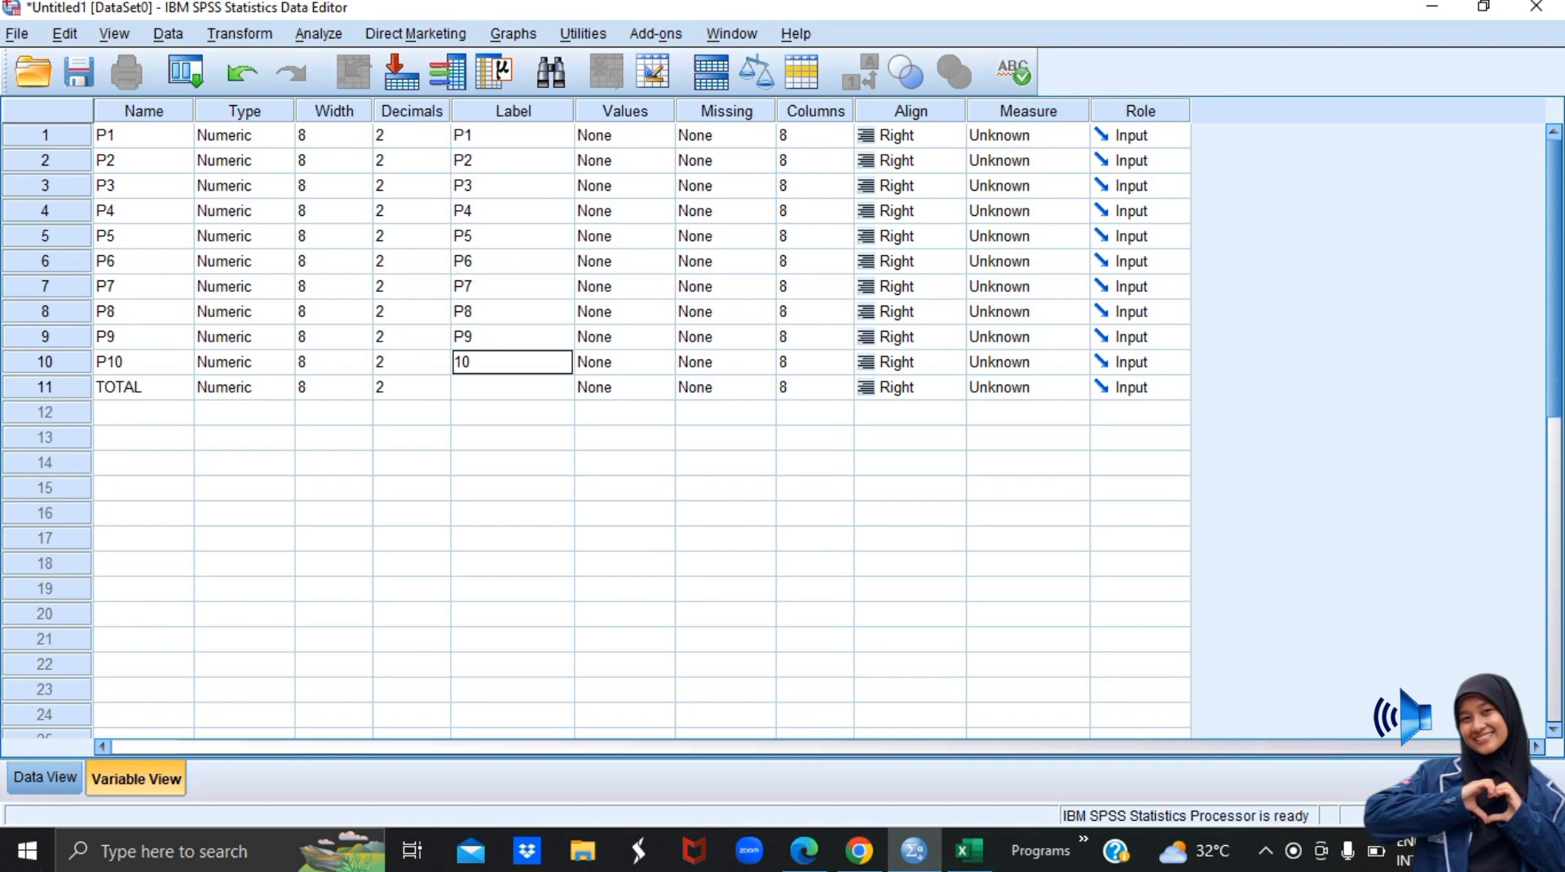
pyautogui.press('BackSpace')
pyautogui.press('BackSpace')
pyautogui.write('P10')
pyautogui.press('Return')
pyautogui.write('TOTAL')
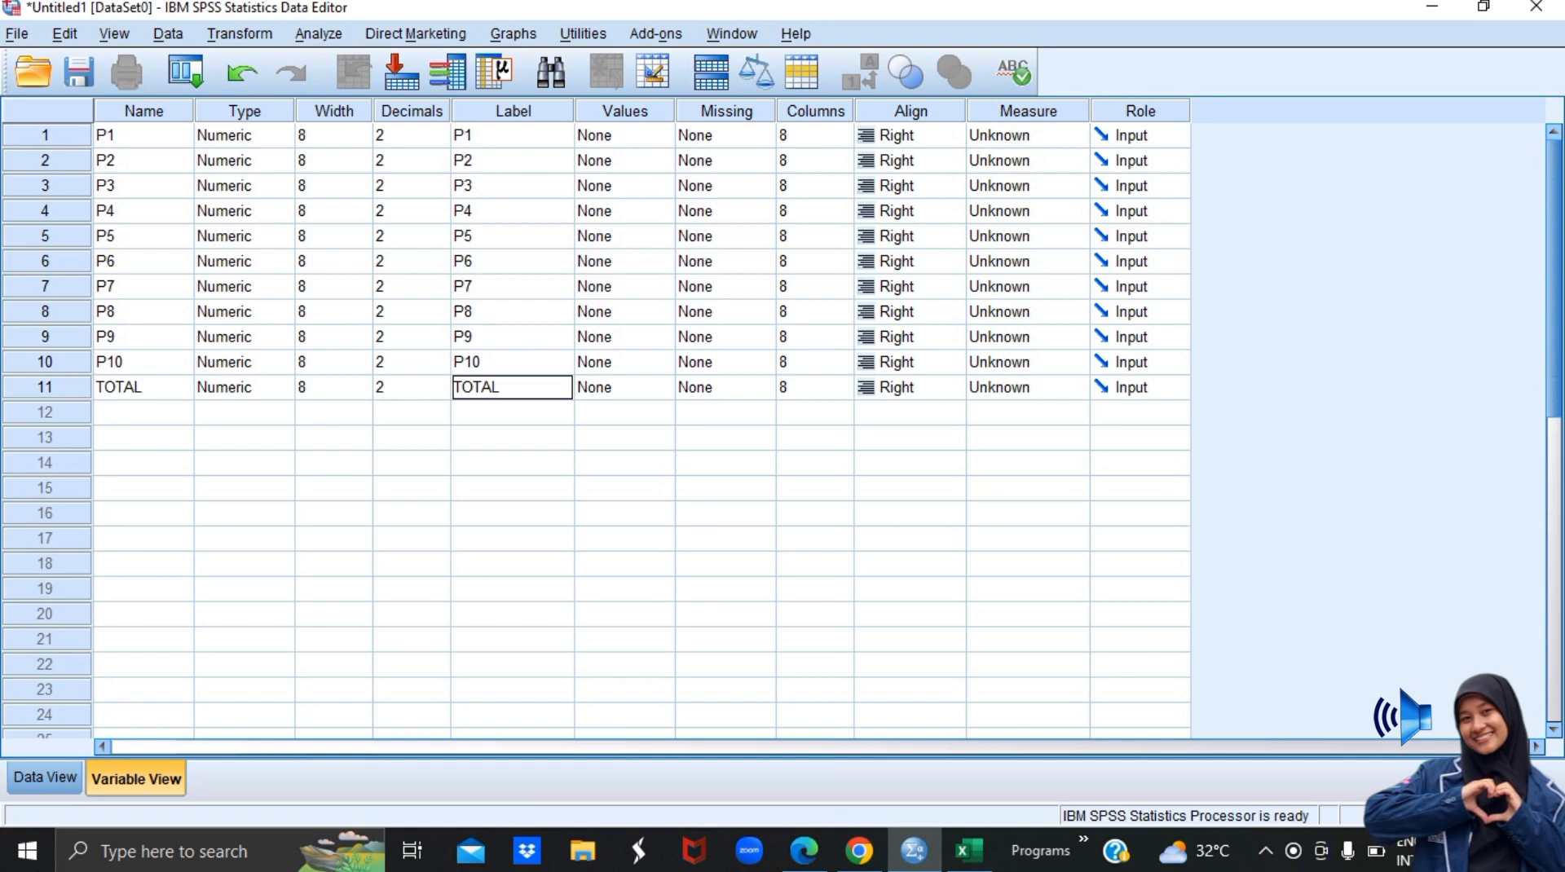
# Set the decimals of all eleven variables, P1 through P10 and TOTAL, to 0
pyautogui.click(408, 134)
pyautogui.write('0')
pyautogui.press('Return')
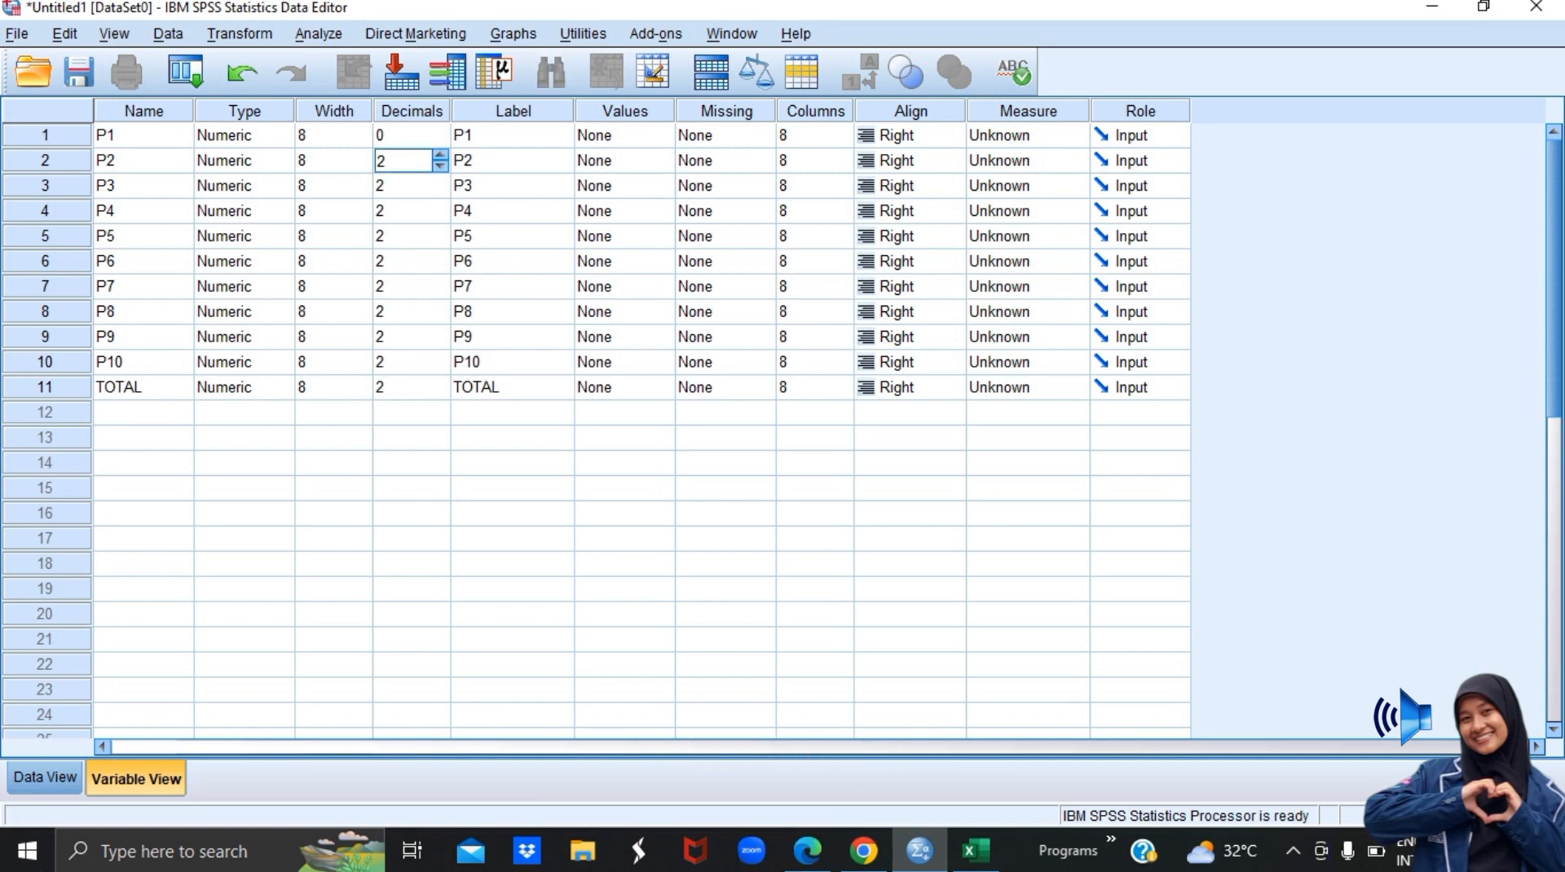
pyautogui.write('0')
pyautogui.press('Return')
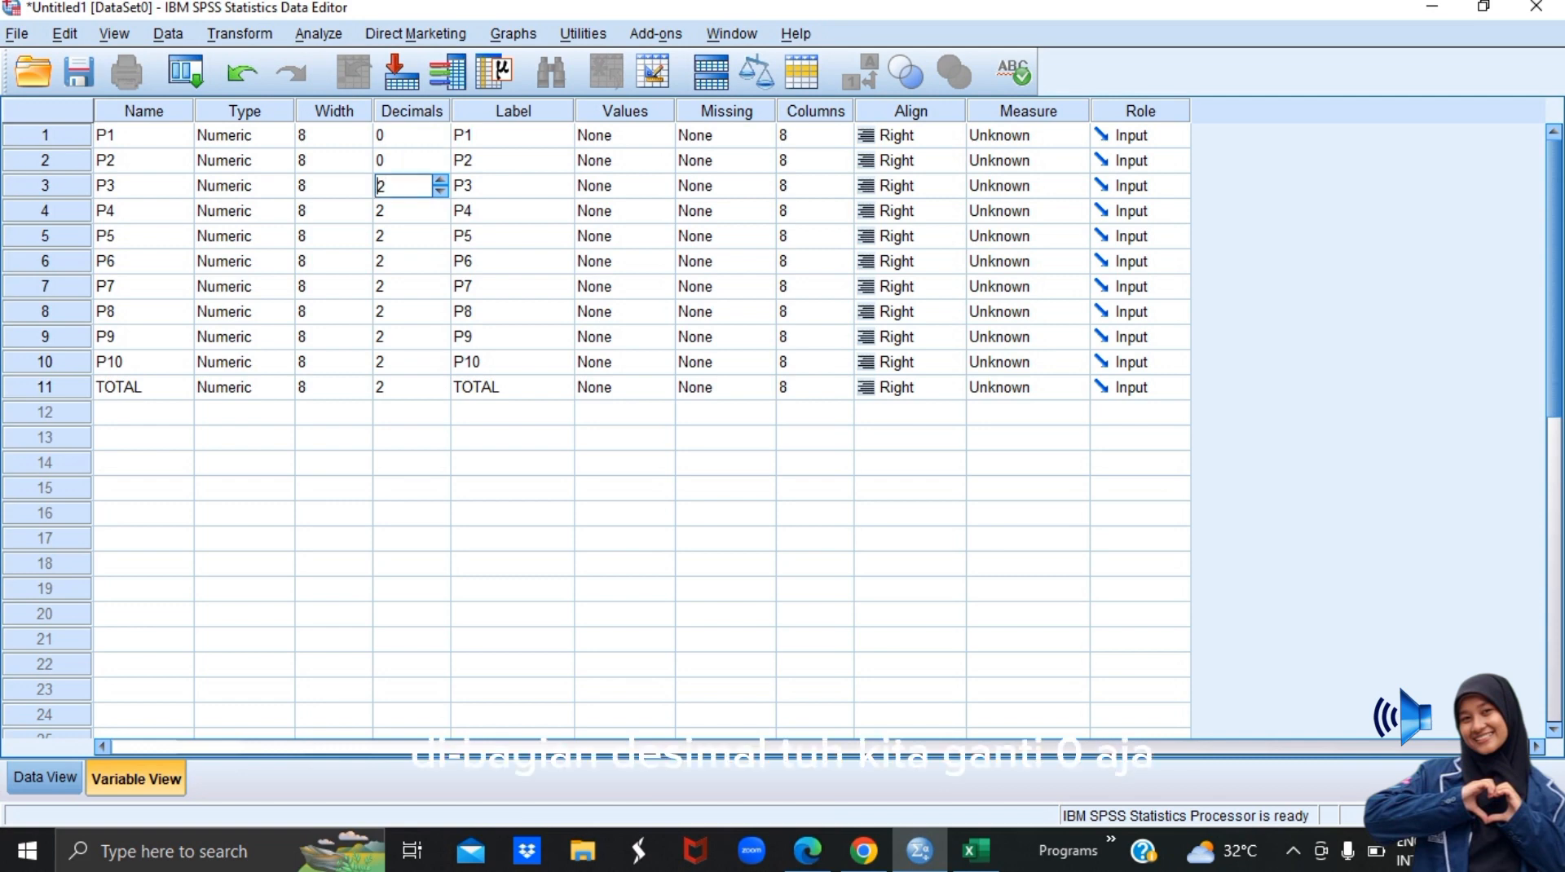
pyautogui.press('Delete')
pyautogui.write('0')
pyautogui.press('Return')
pyautogui.press('Delete')
pyautogui.write('0')
pyautogui.press('Return')
pyautogui.press('Delete')
pyautogui.write('0')
pyautogui.press('Return')
pyautogui.press('Delete')
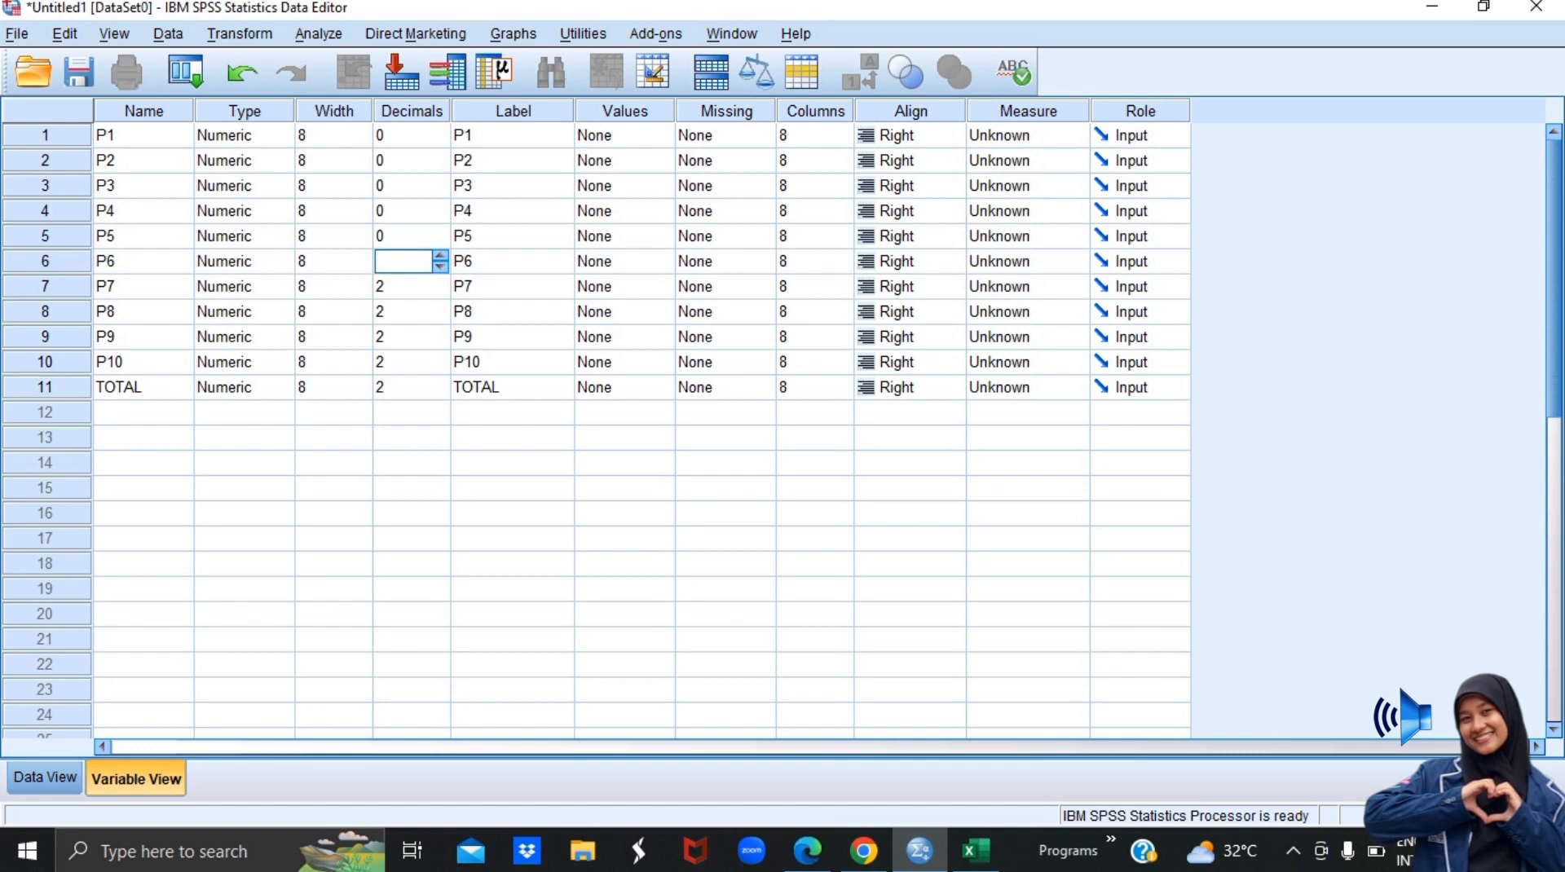
pyautogui.write('0')
pyautogui.press('Return')
pyautogui.press('Delete')
pyautogui.write('0')
pyautogui.press('Return')
pyautogui.press('Delete')
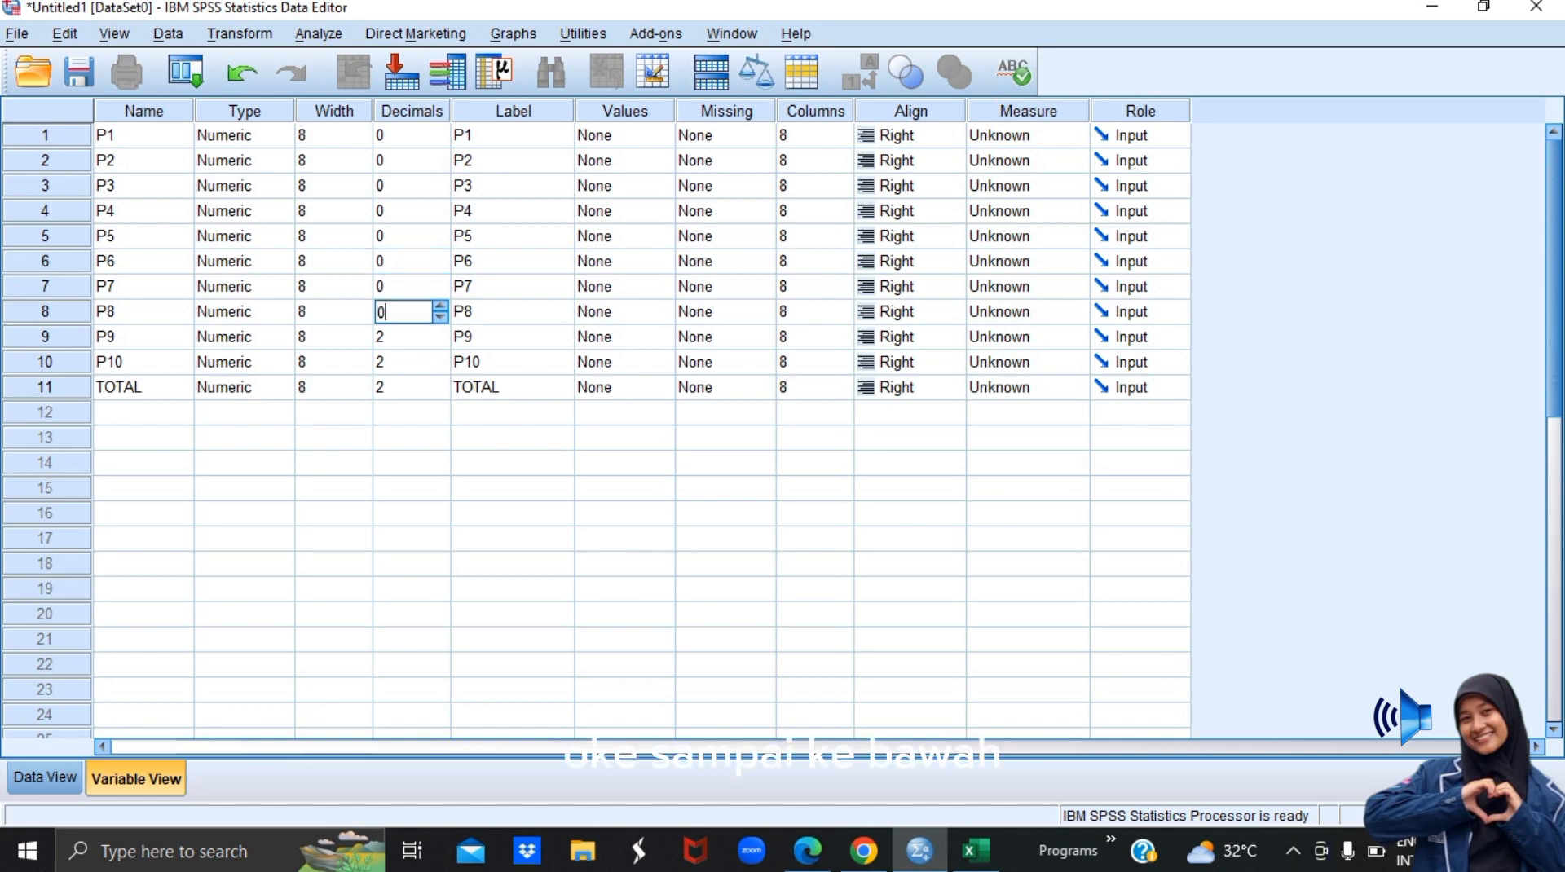
pyautogui.write('0')
pyautogui.press('Return')
pyautogui.press('Delete')
pyautogui.write('0')
pyautogui.press('Return')
pyautogui.press('Delete')
pyautogui.write('0')
pyautogui.press('Return')
pyautogui.press('Delete')
pyautogui.write('0')
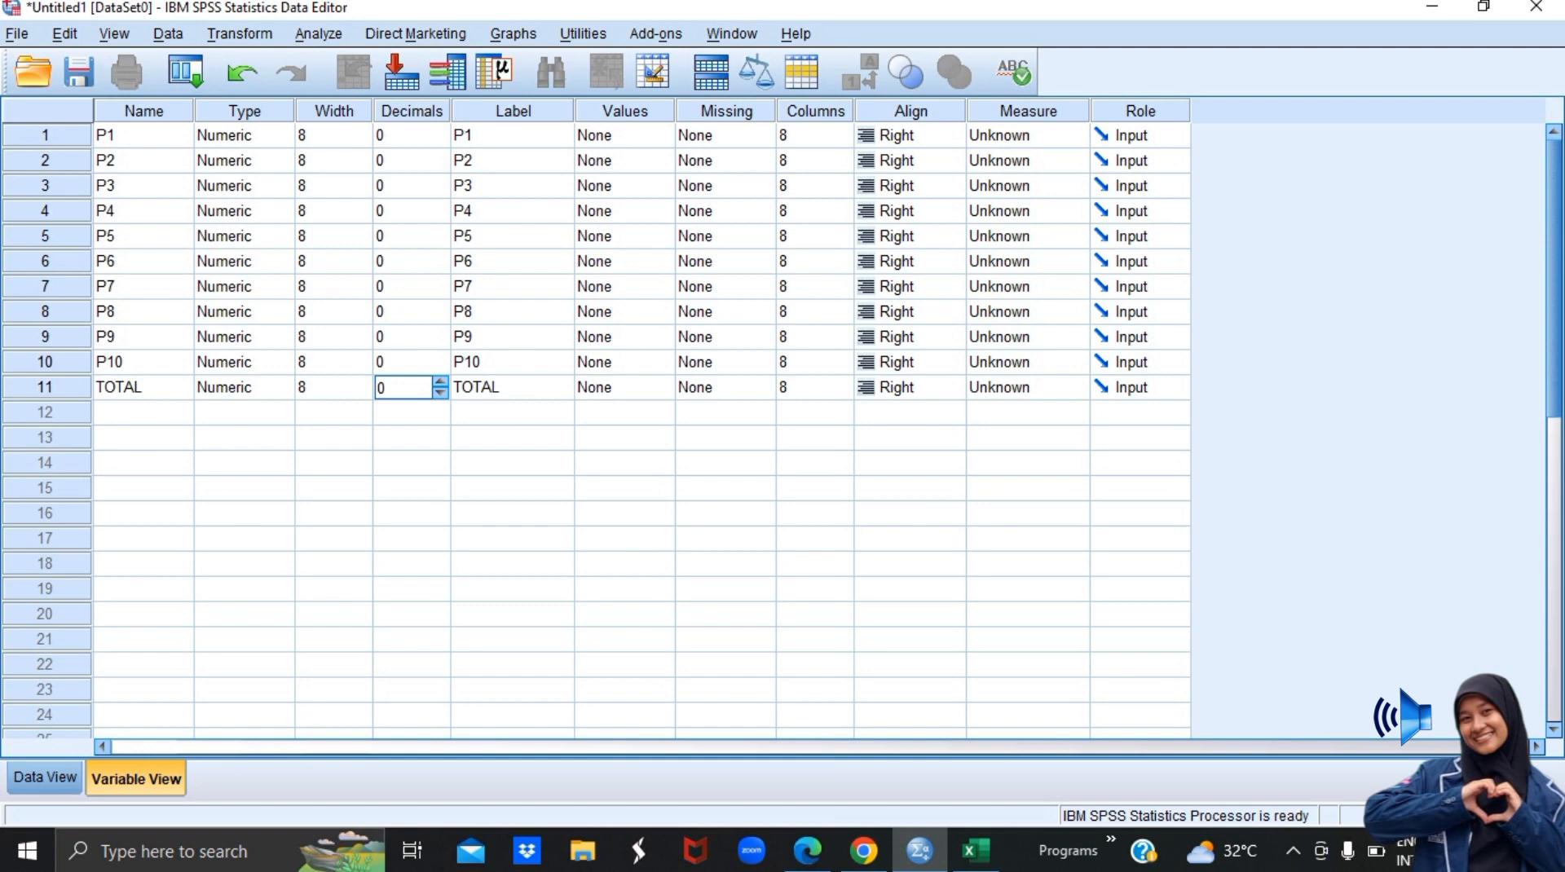
pyautogui.click(715, 462)
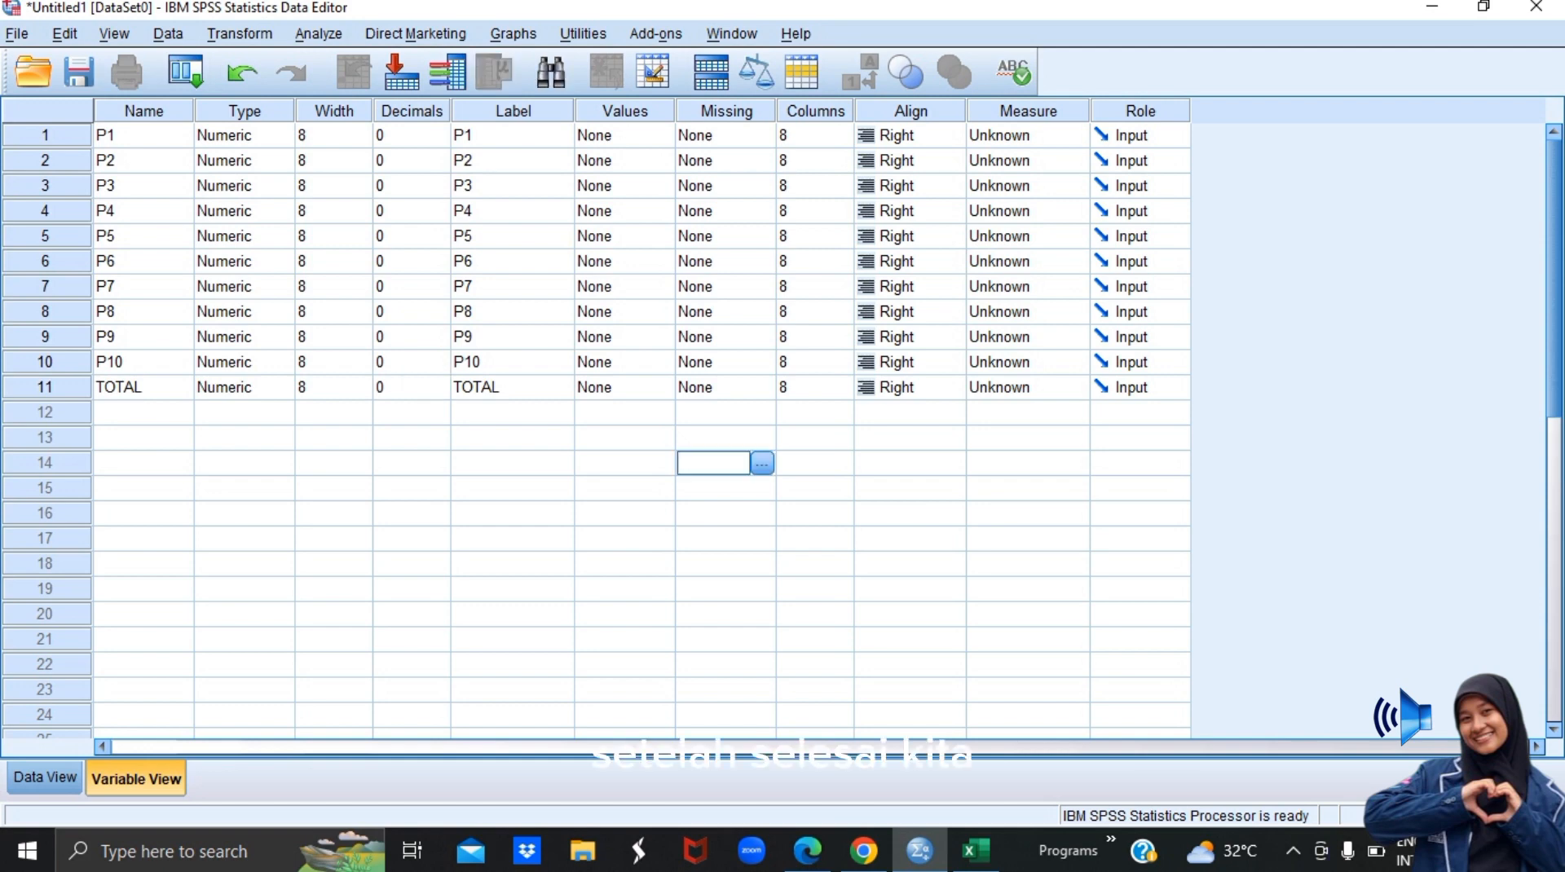
# Show the SPSS data grid, switch to the Excel workbook and copy the responses and totals in A2:K26
pyautogui.click(143, 136)
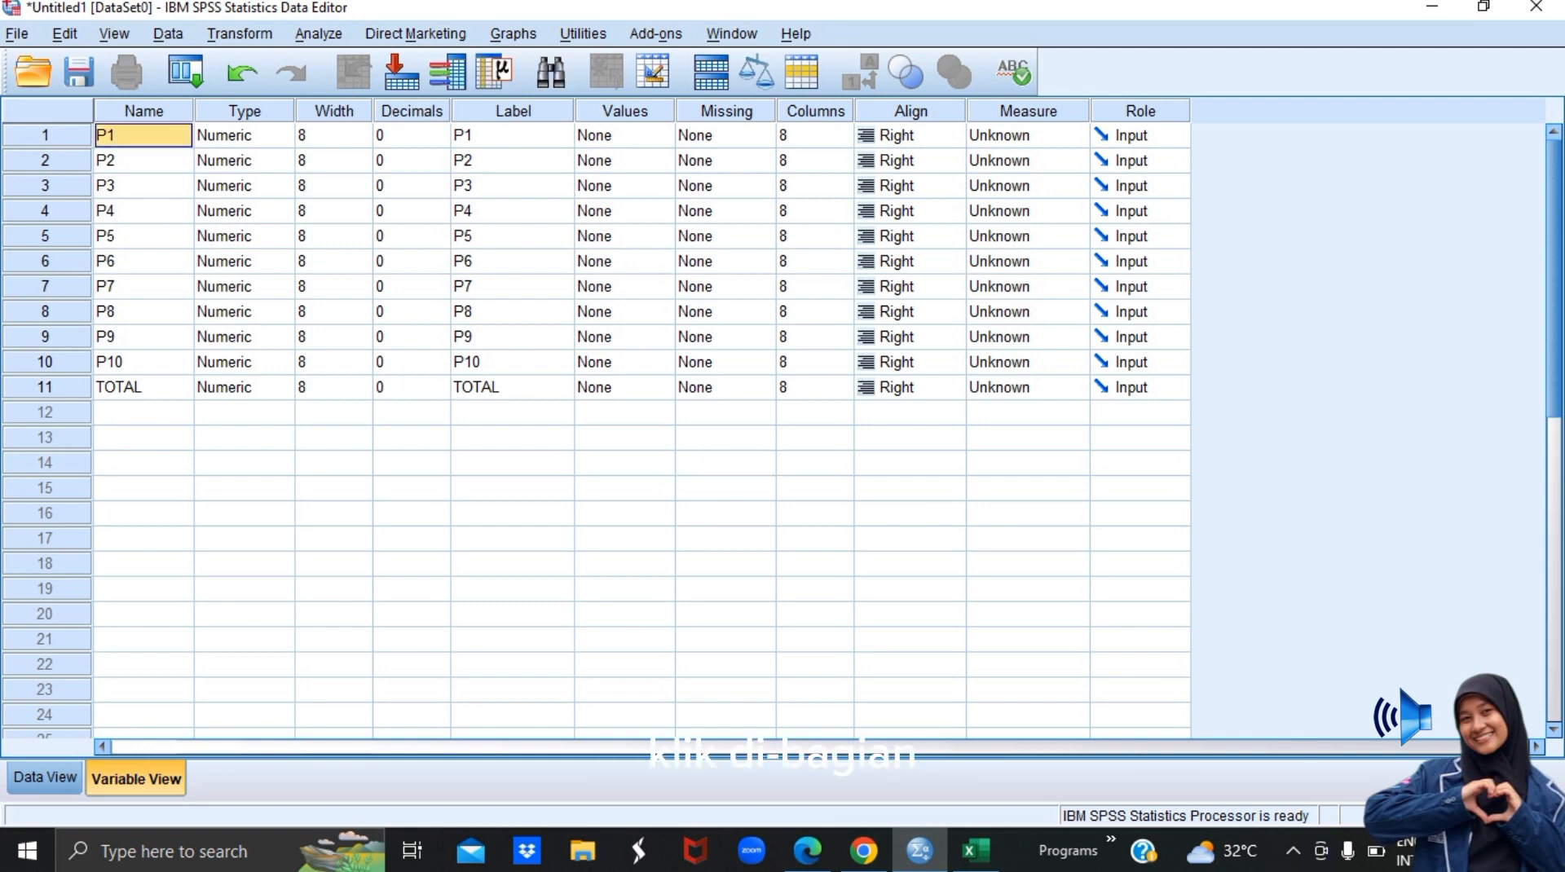
pyautogui.click(45, 777)
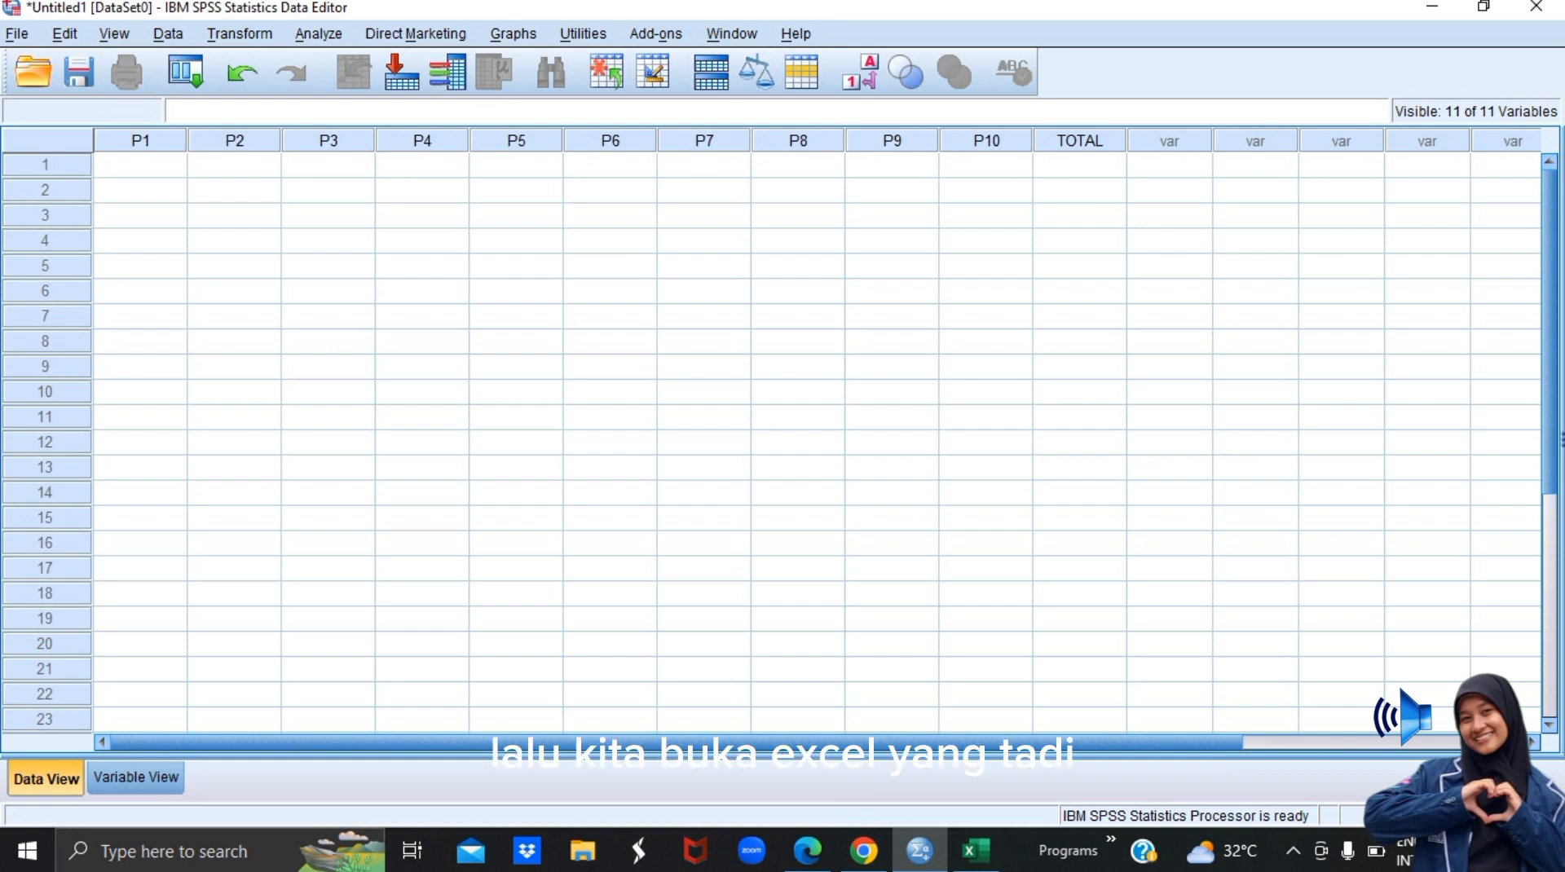
pyautogui.click(975, 850)
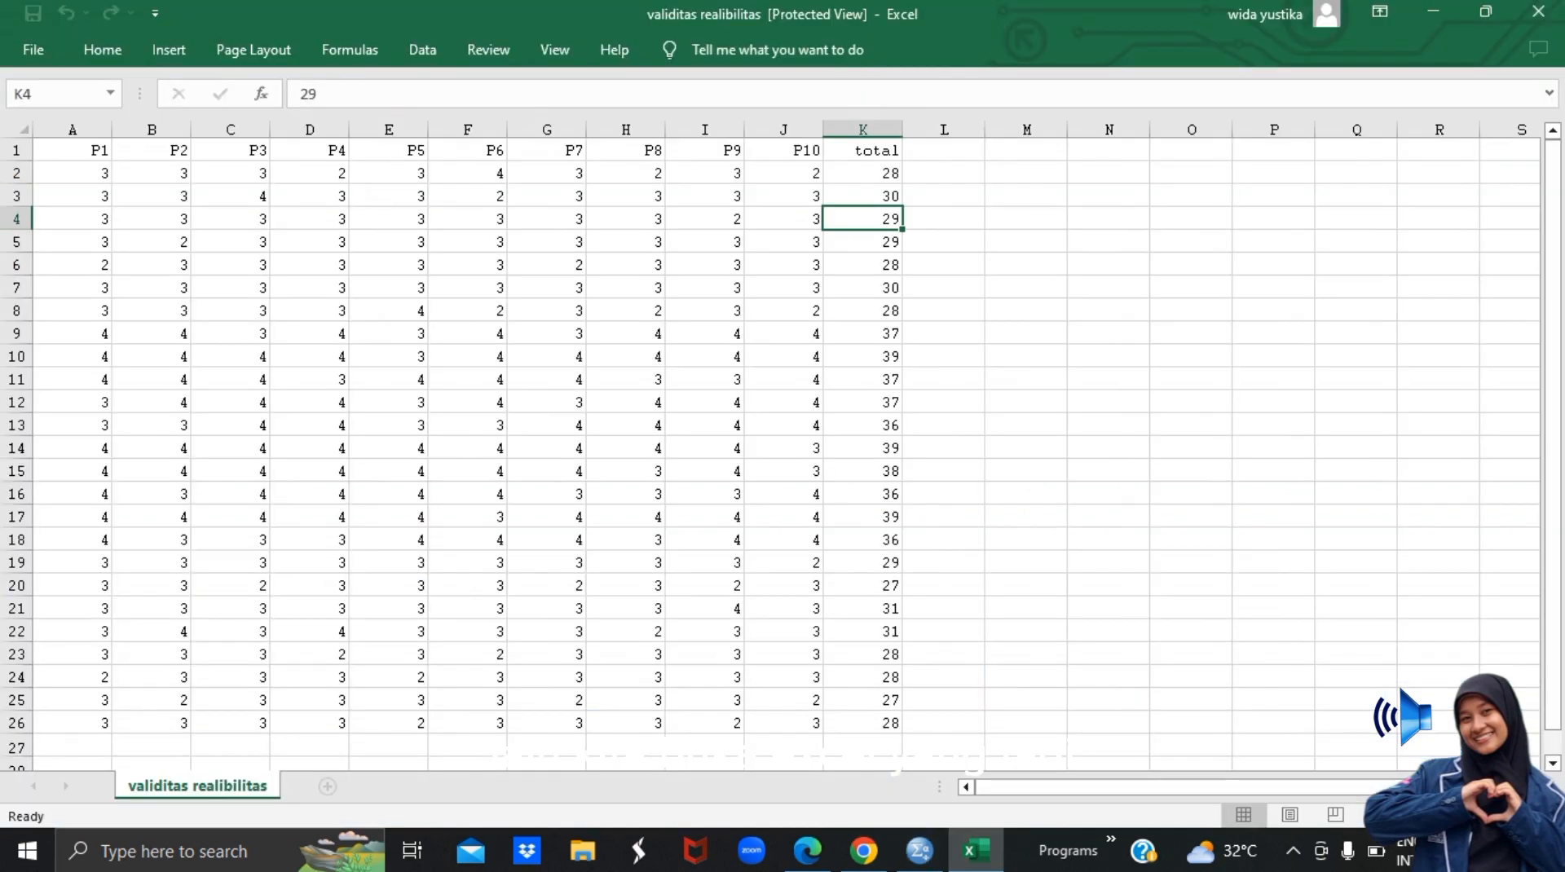
pyautogui.click(72, 173)
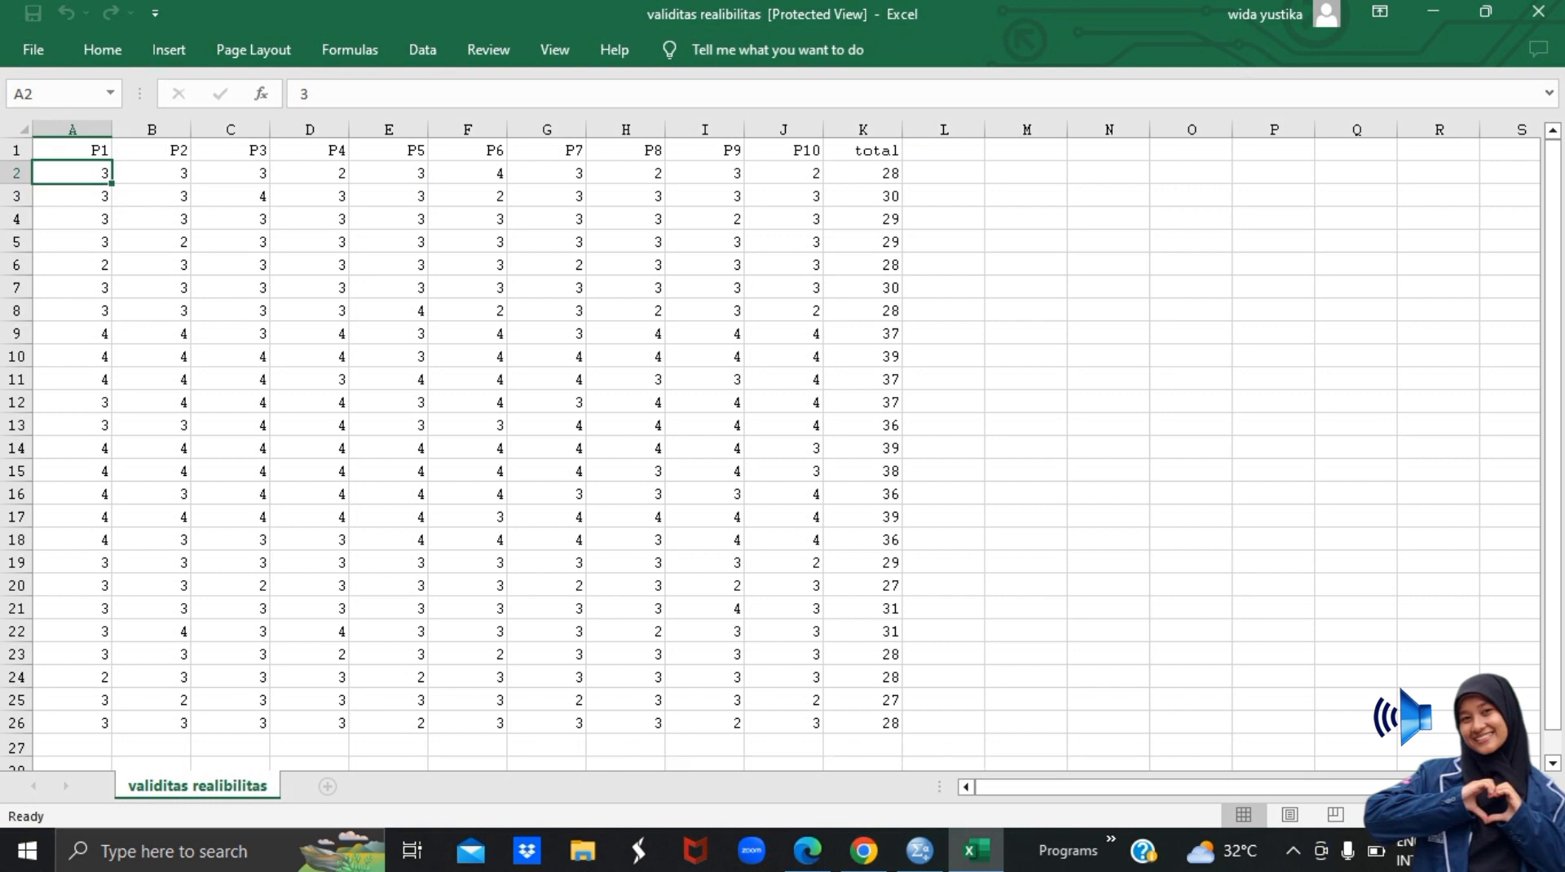
pyautogui.moveTo(72, 173); pyautogui.dragTo(884, 678)
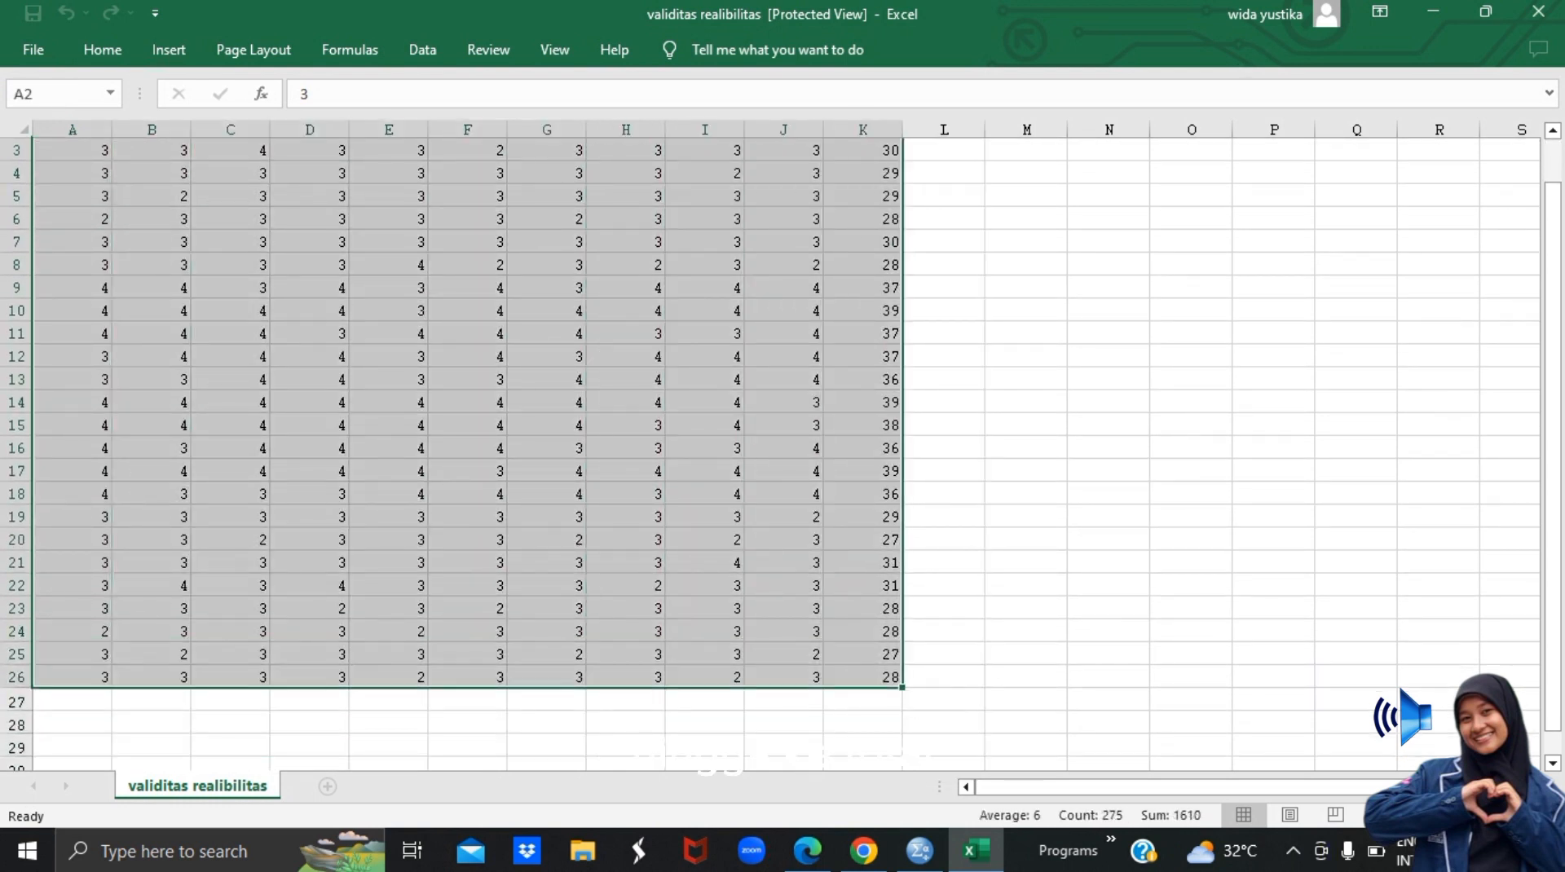
pyautogui.rightClick(877, 151)
pyautogui.click(929, 230)
pyautogui.scroll(1, 457, 436)
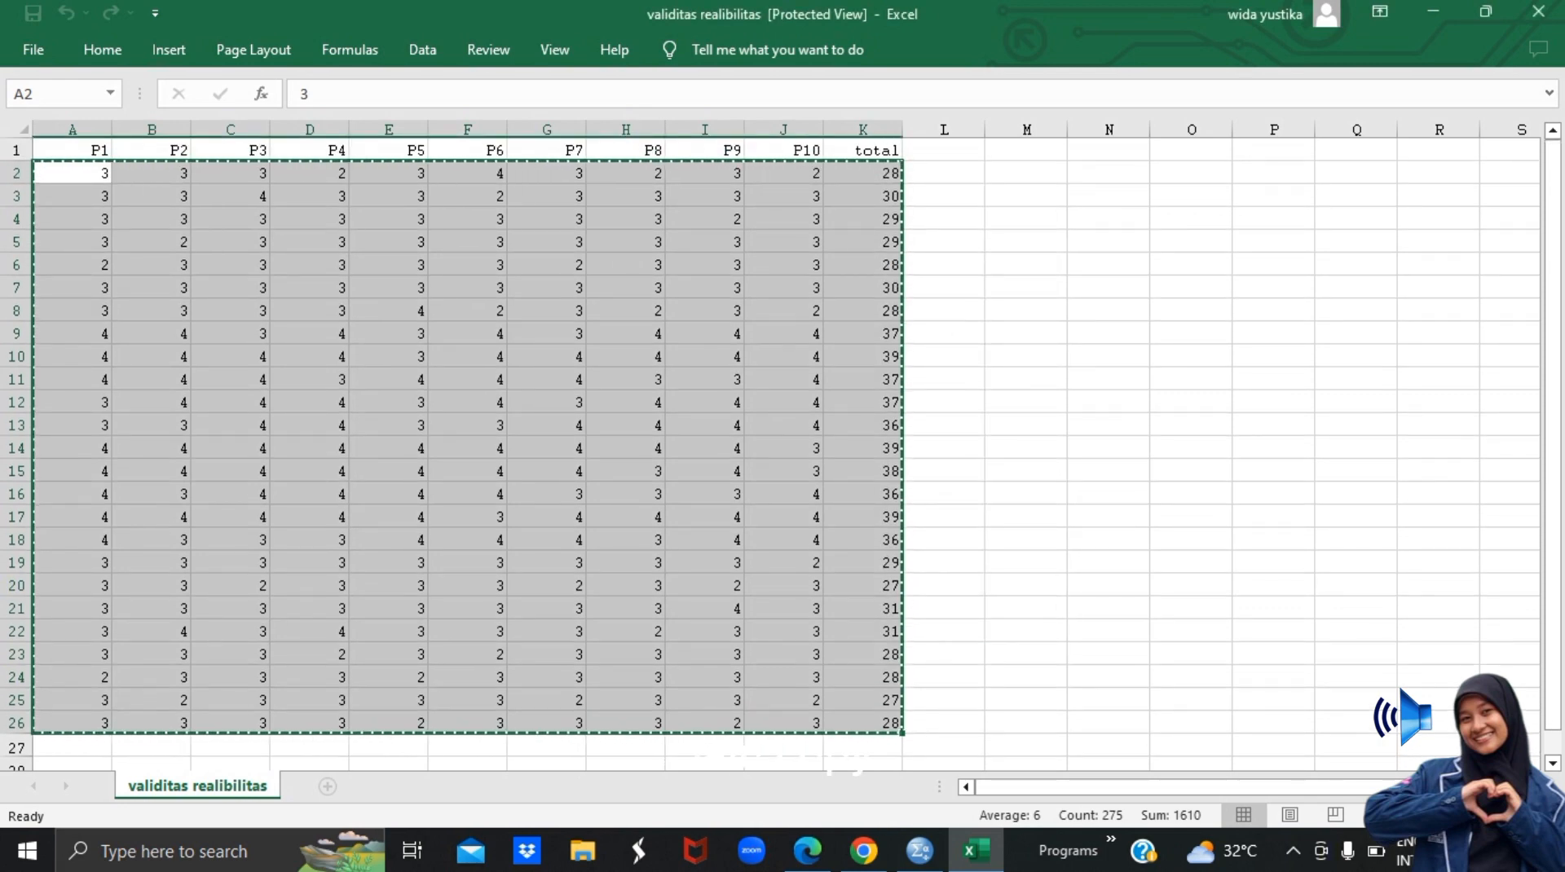
# Return to SPSS, paste the copied data starting at row 1 of P1, and check the pasted rows
pyautogui.click(919, 850)
pyautogui.click(140, 164)
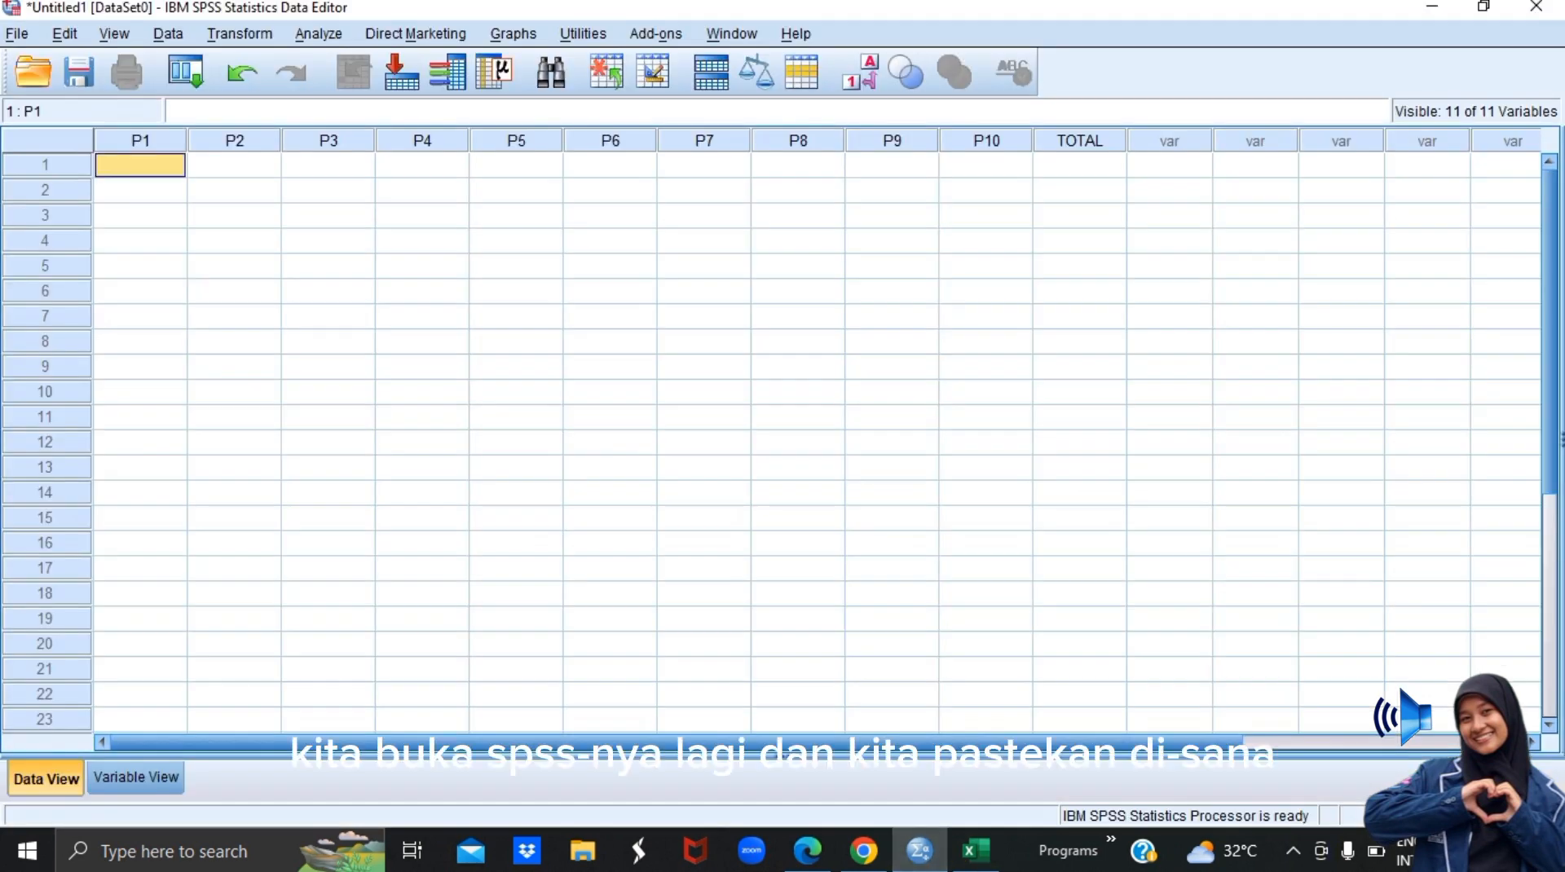
pyautogui.rightClick(140, 165)
pyautogui.click(185, 237)
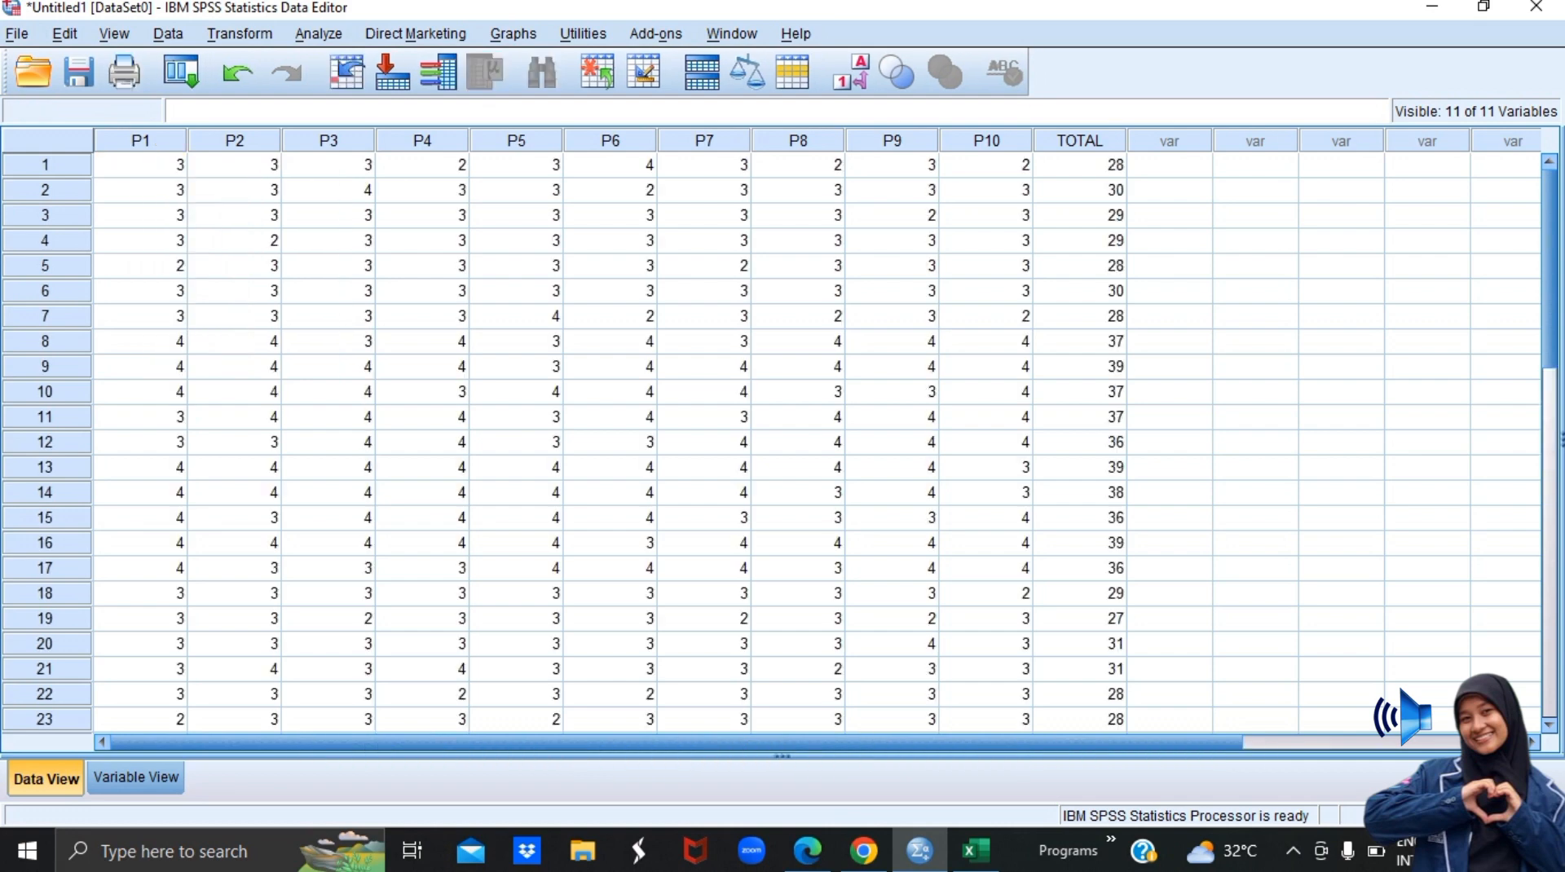
pyautogui.scroll(-3, 782, 440)
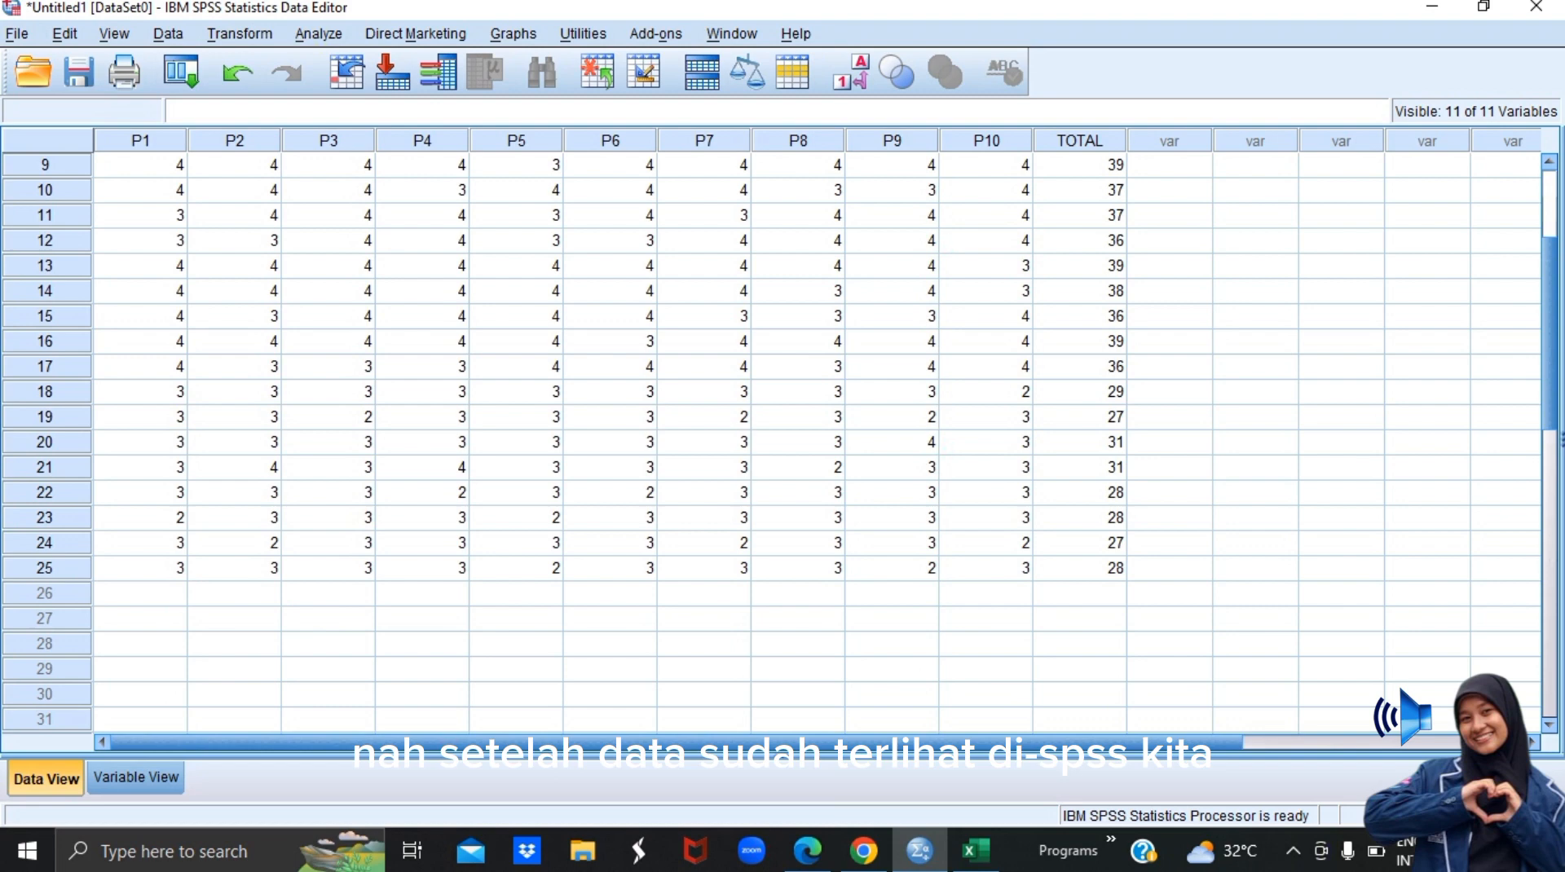
pyautogui.scroll(1, 782, 440)
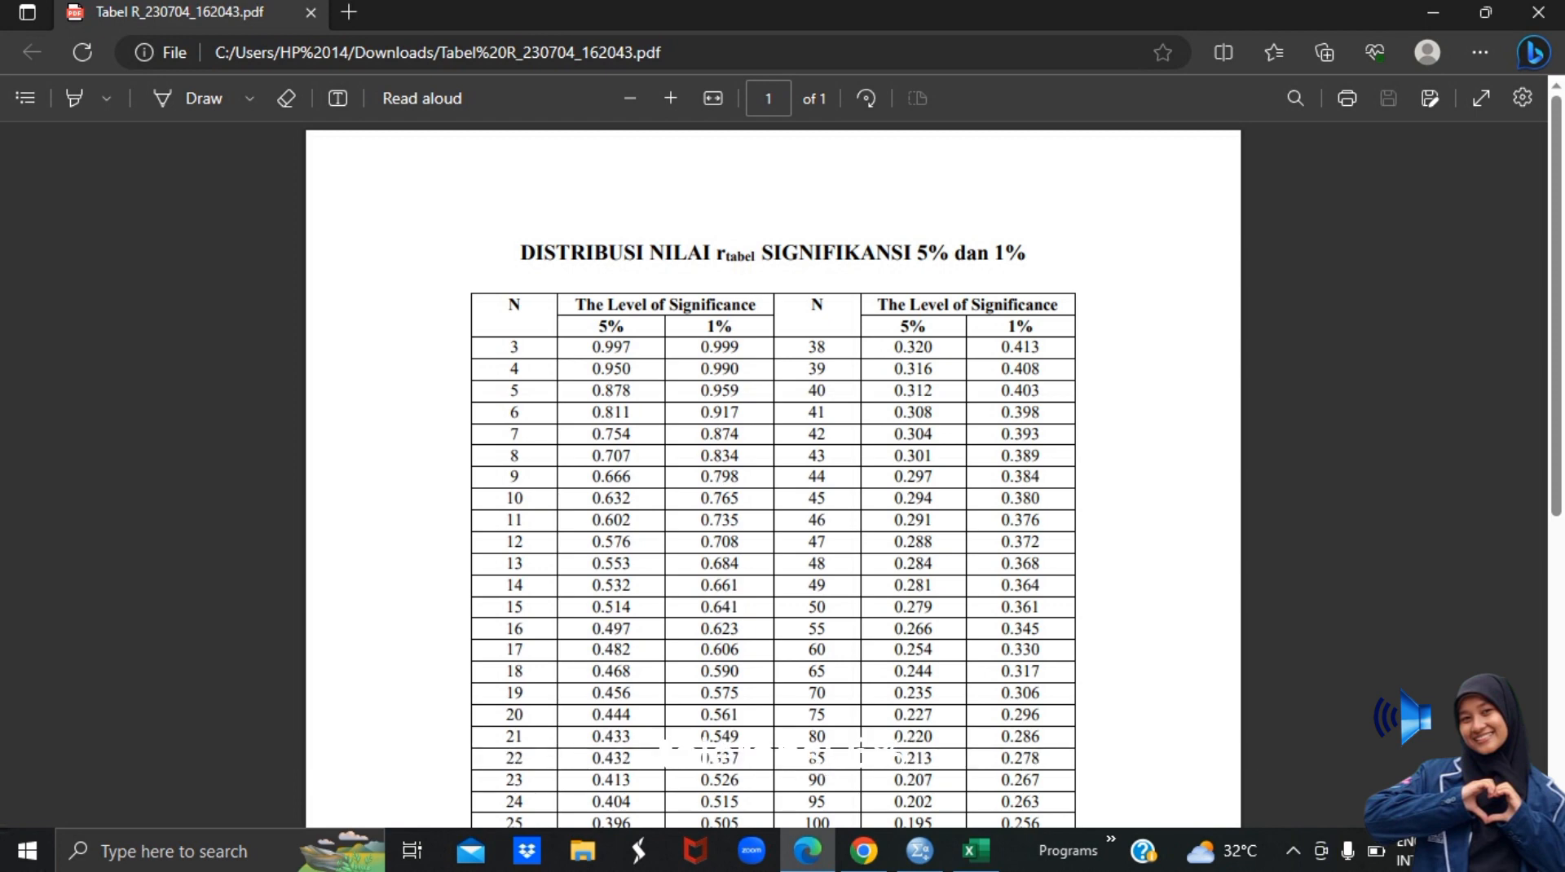
# Look up the 5% value for N = 25 in the r table PDF and enter 0.396 after rtabel in the notes
pyautogui.scroll(-2, 772, 472)
pyautogui.scroll(-4, 772, 473)
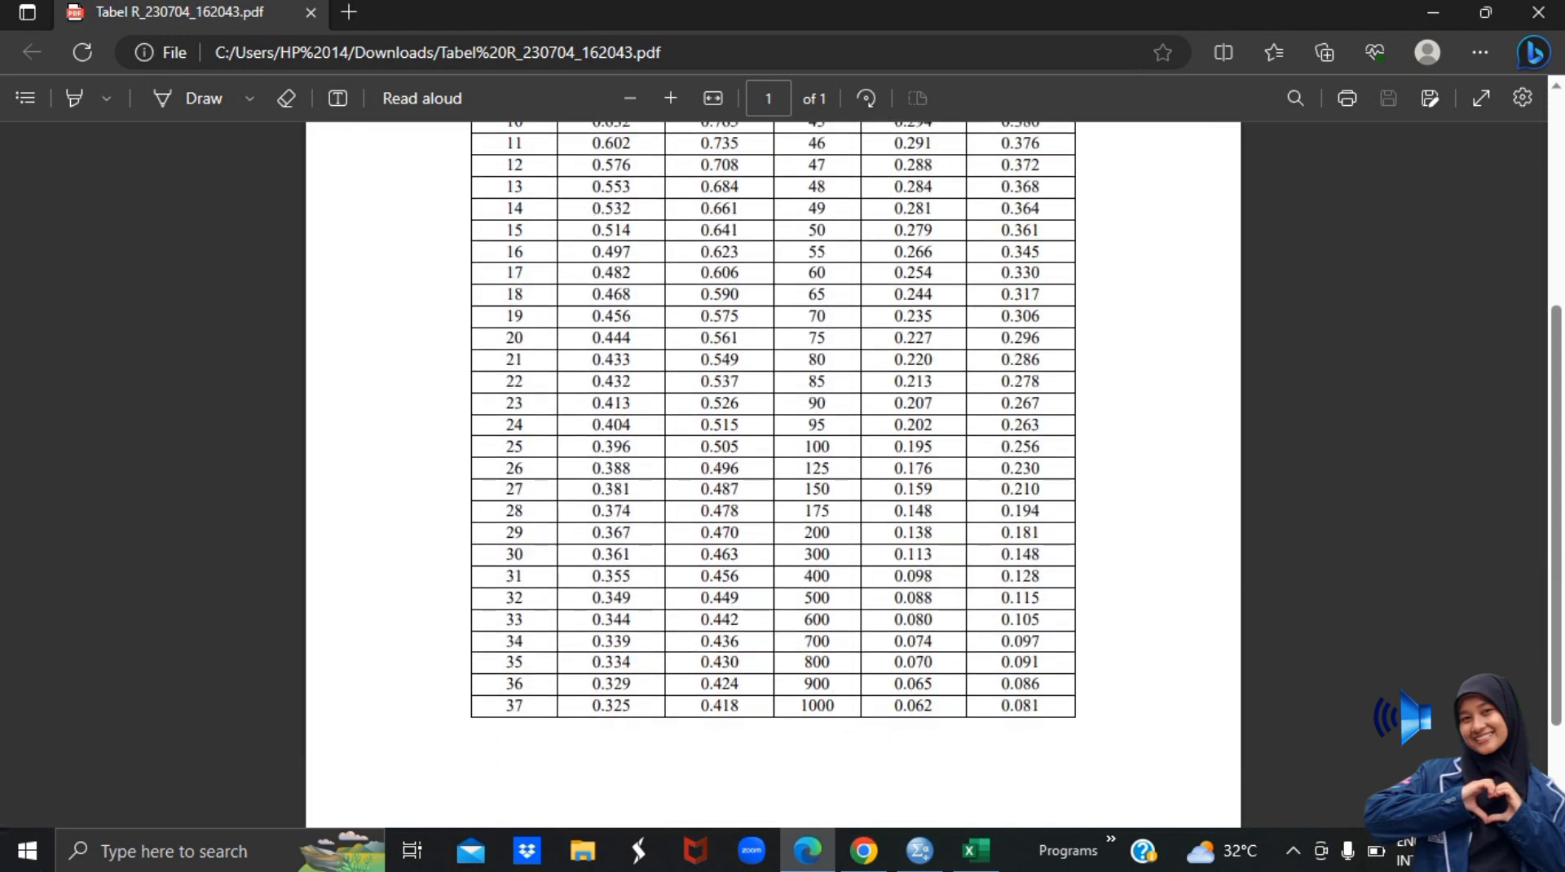
pyautogui.moveTo(592, 446); pyautogui.dragTo(633, 446)
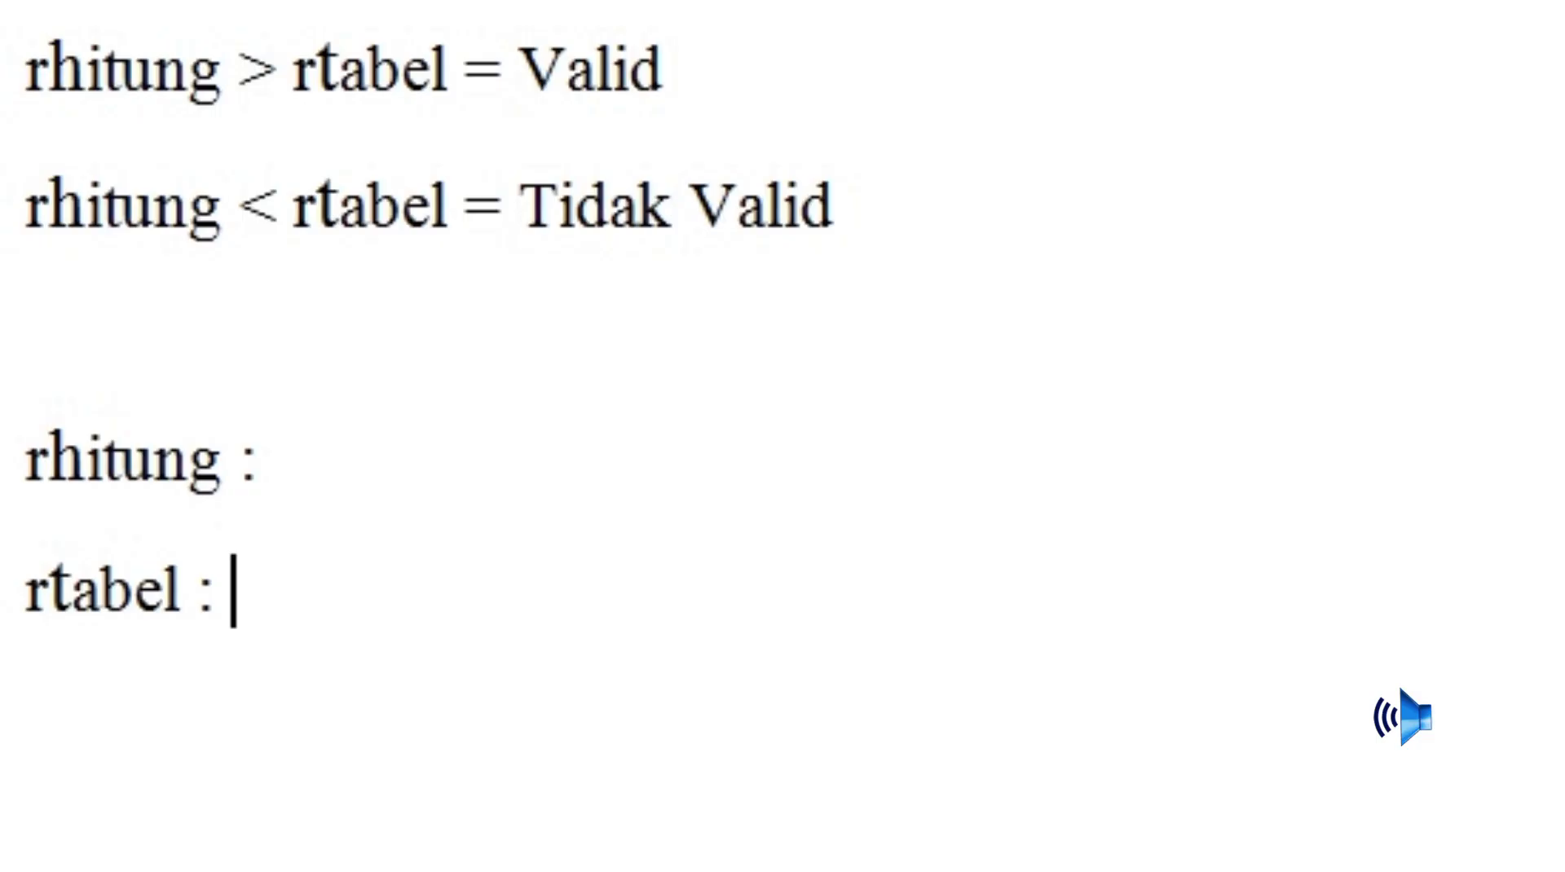
pyautogui.write('0')
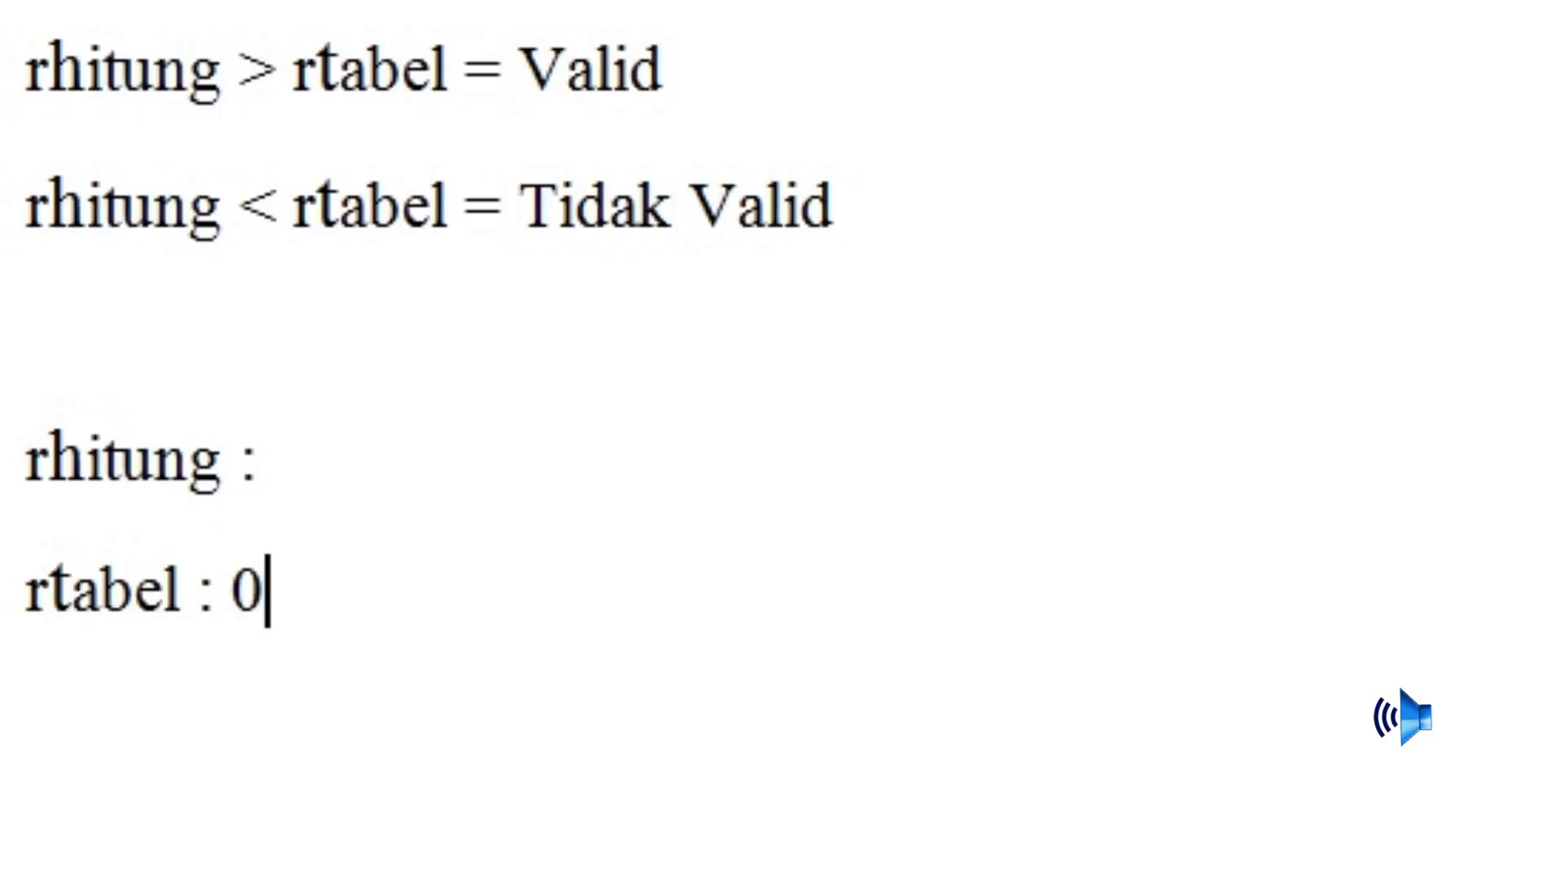
pyautogui.write('.396')
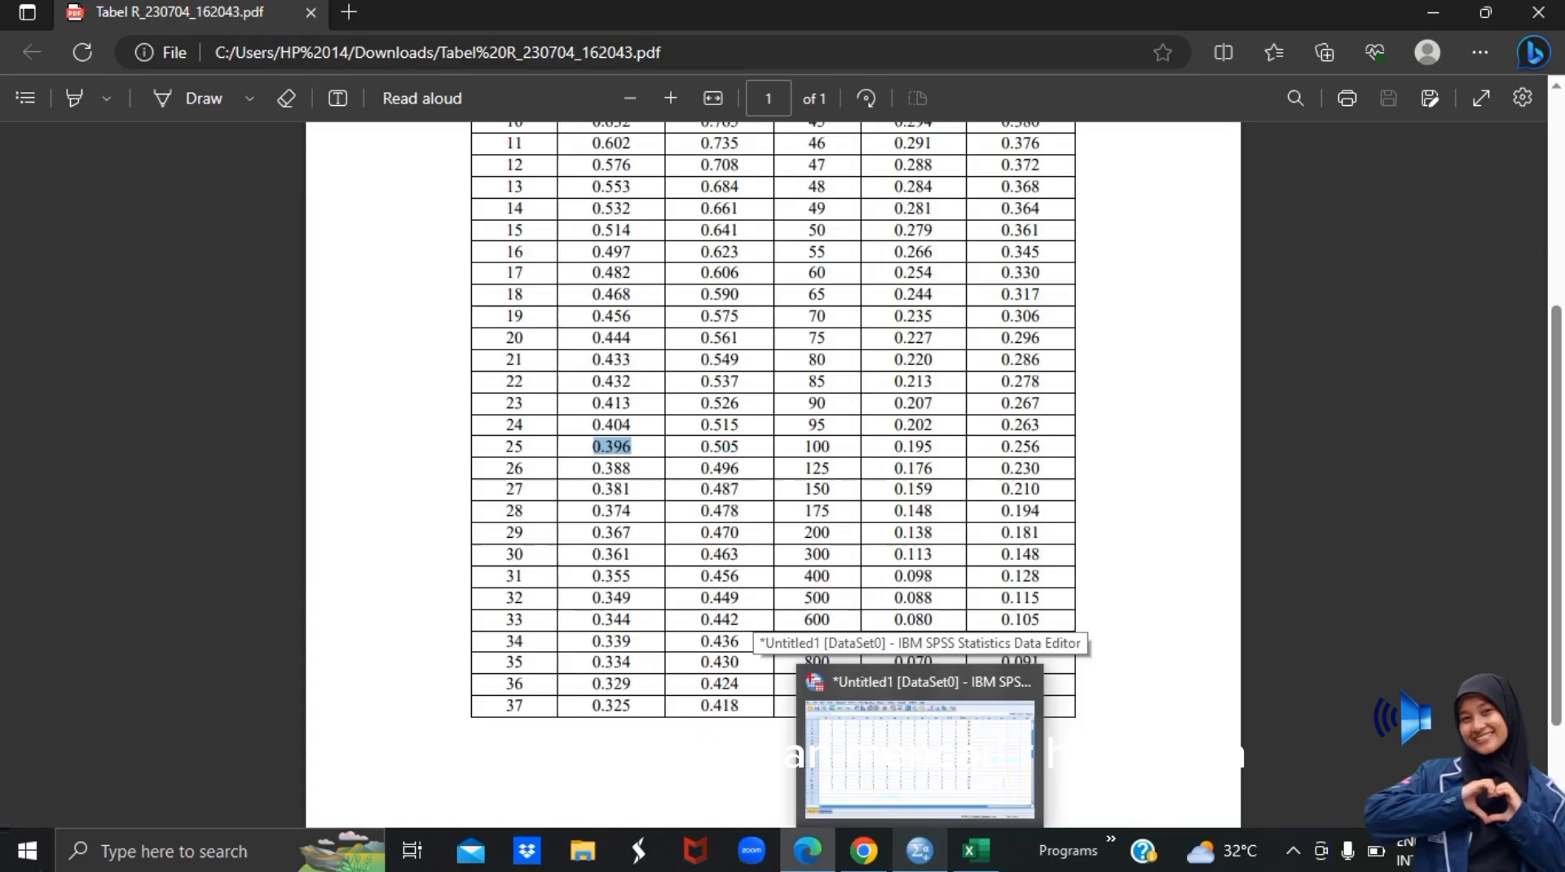
# Return to SPSS and run a two-tailed Pearson bivariate correlation on P1 through P10 and TOTAL, with significant correlations flagged
pyautogui.click(919, 850)
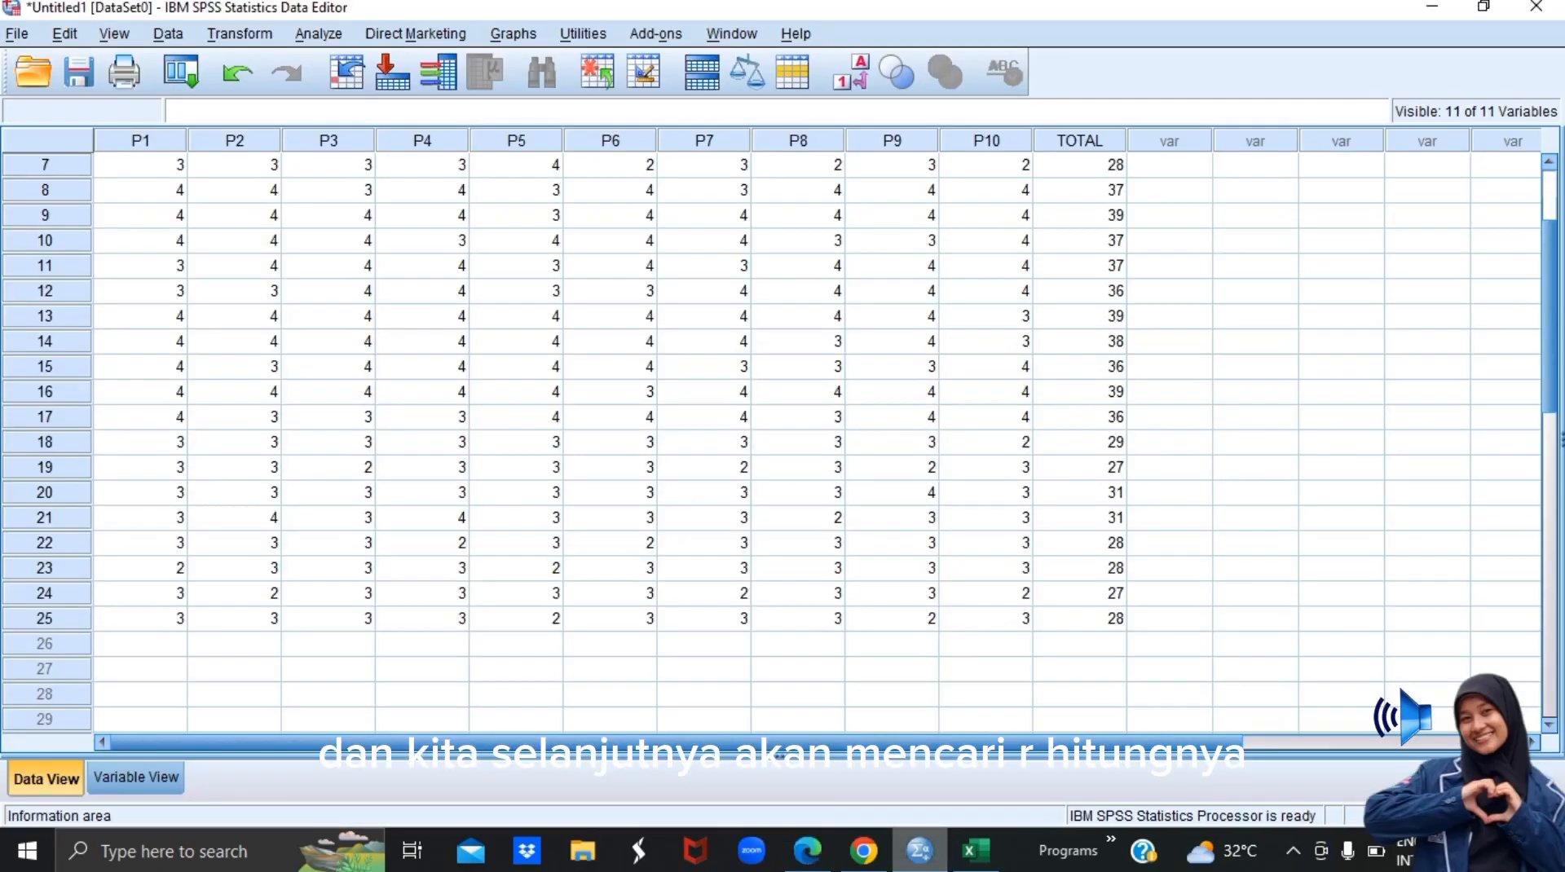
pyautogui.click(140, 141)
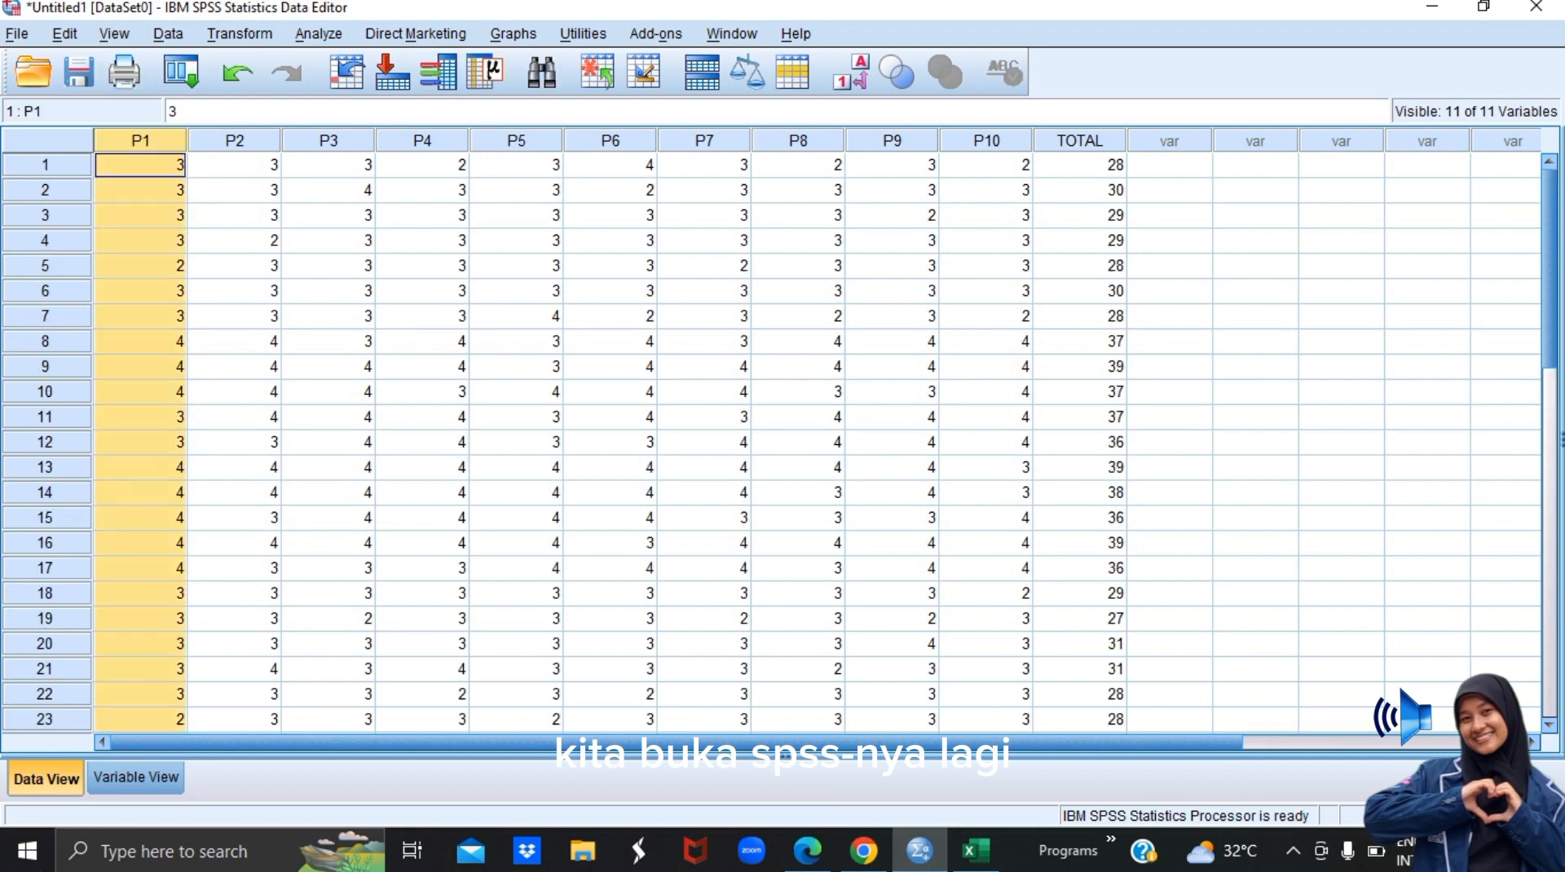
pyautogui.click(318, 34)
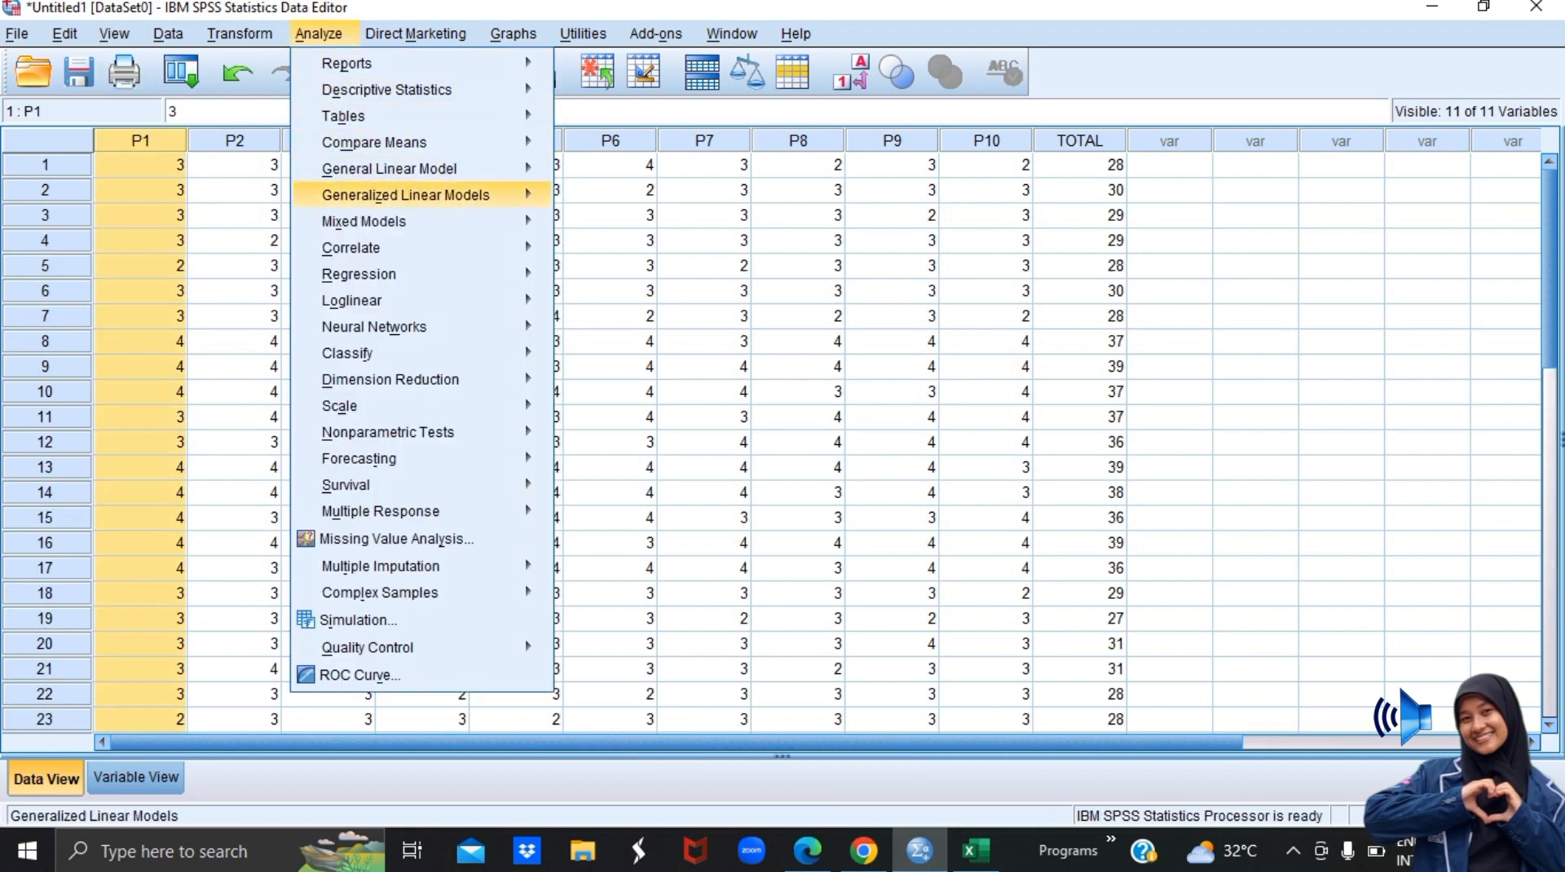
pyautogui.moveTo(350, 247)
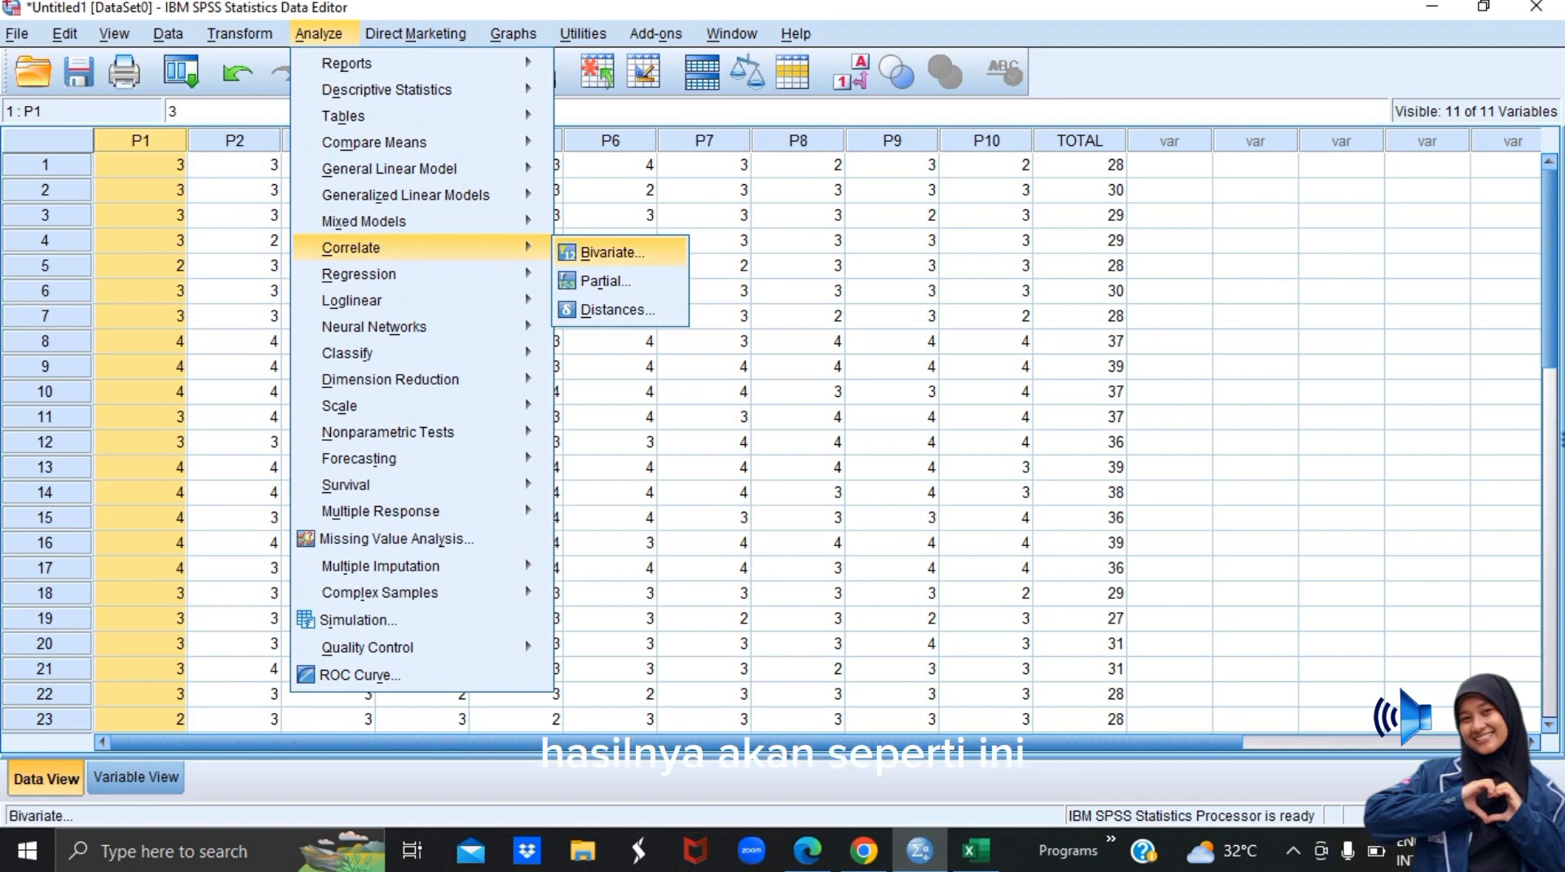
pyautogui.click(611, 253)
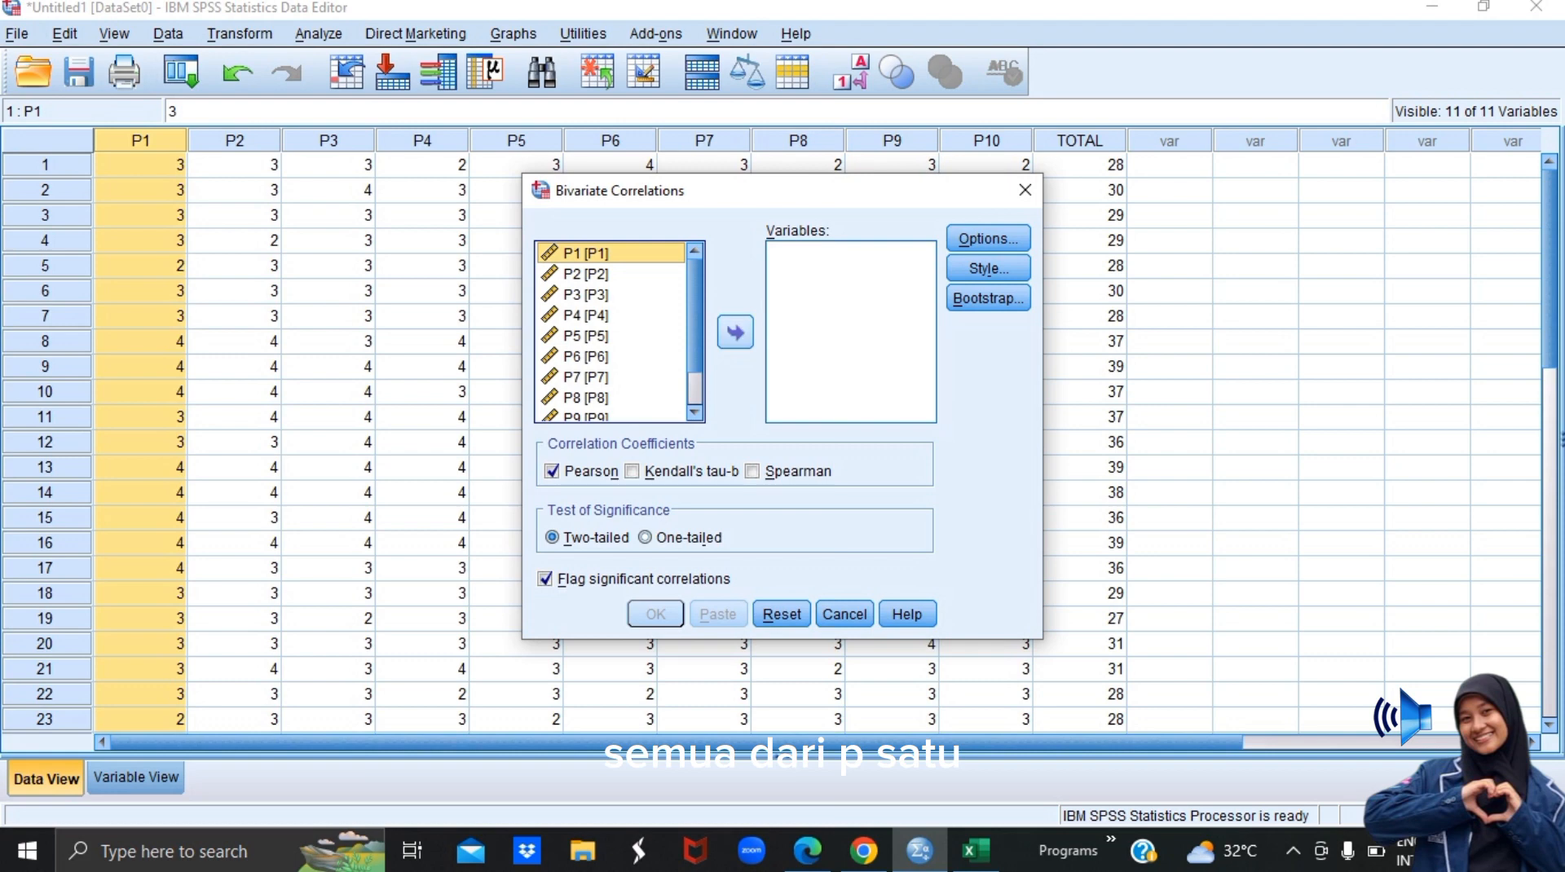
pyautogui.click(735, 332)
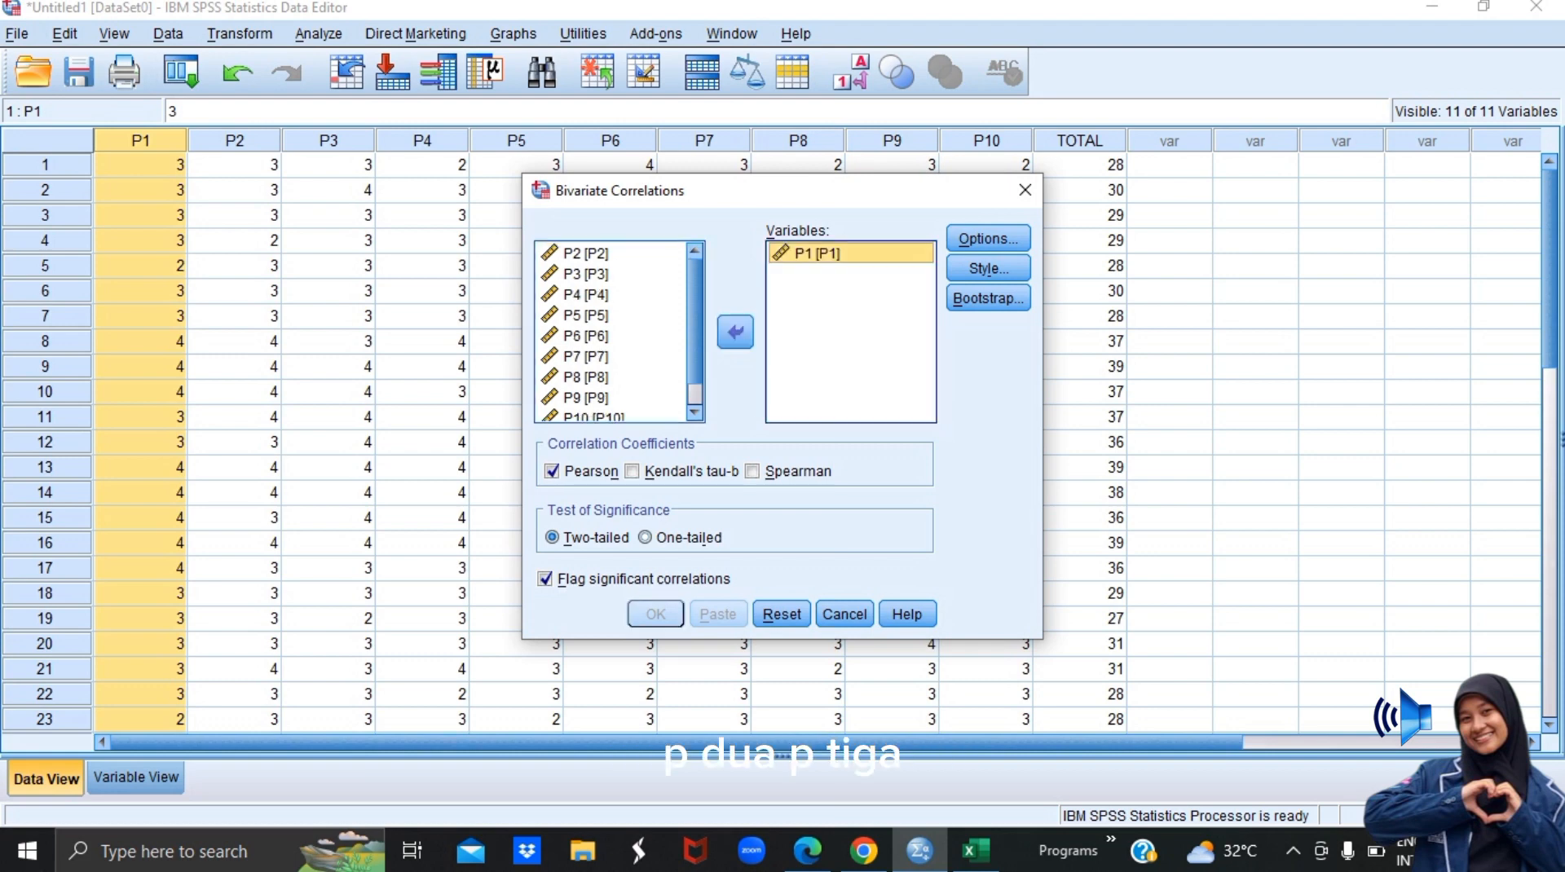
pyautogui.click(585, 252)
pyautogui.keyDown('shift'); pyautogui.click(585, 411); pyautogui.keyUp('shift')
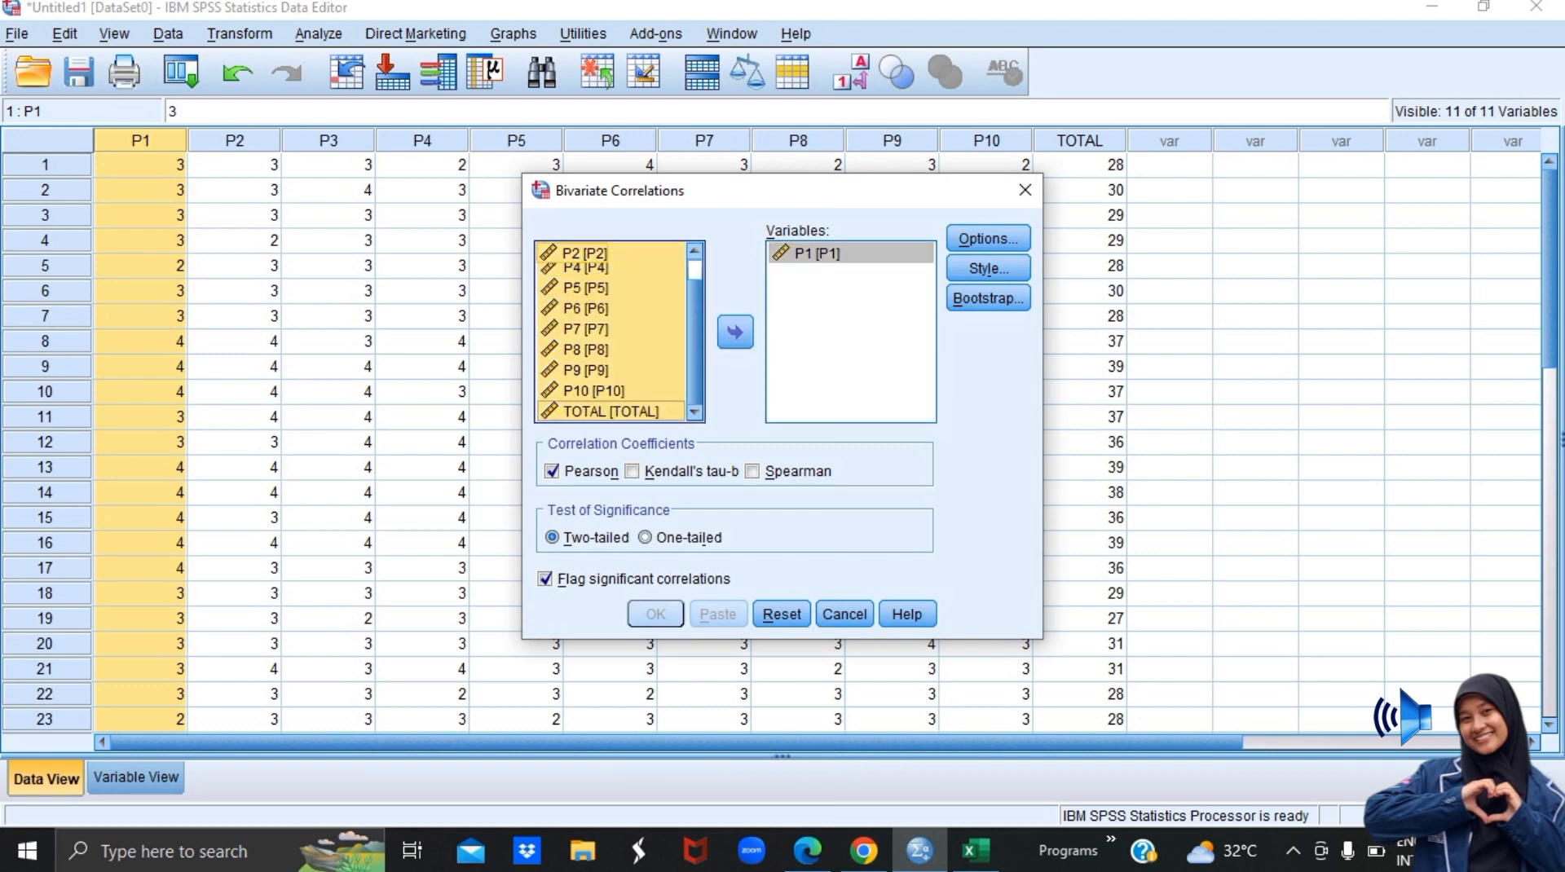
pyautogui.click(734, 332)
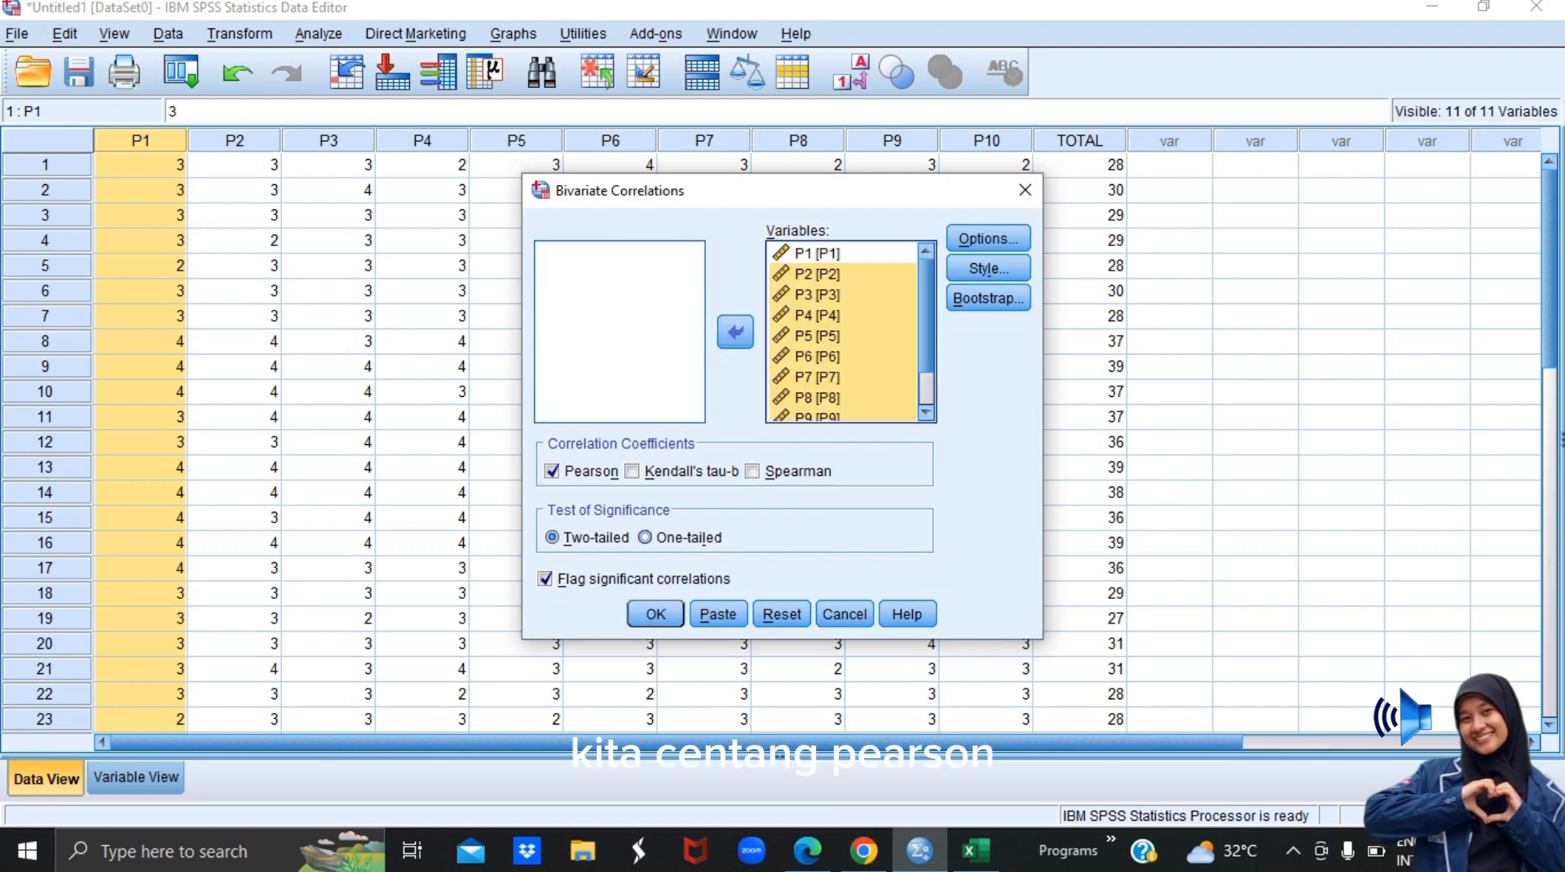
pyautogui.click(655, 613)
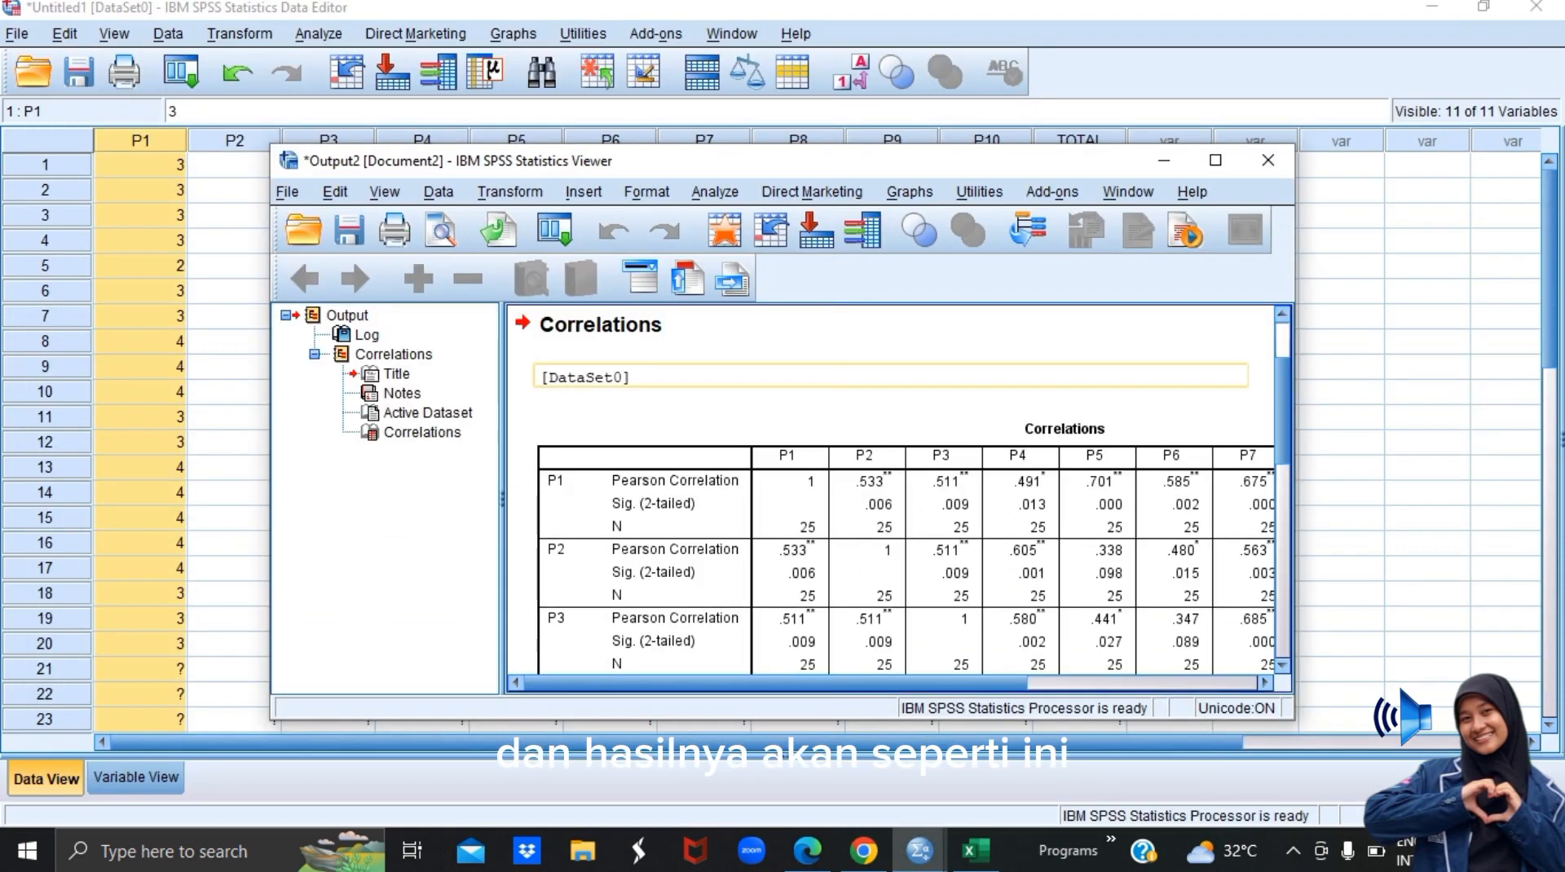
# Maximize the output viewer, look up P1's Pearson correlation with TOTAL and enter 0.801 after rhitung in the notes
pyautogui.click(1215, 160)
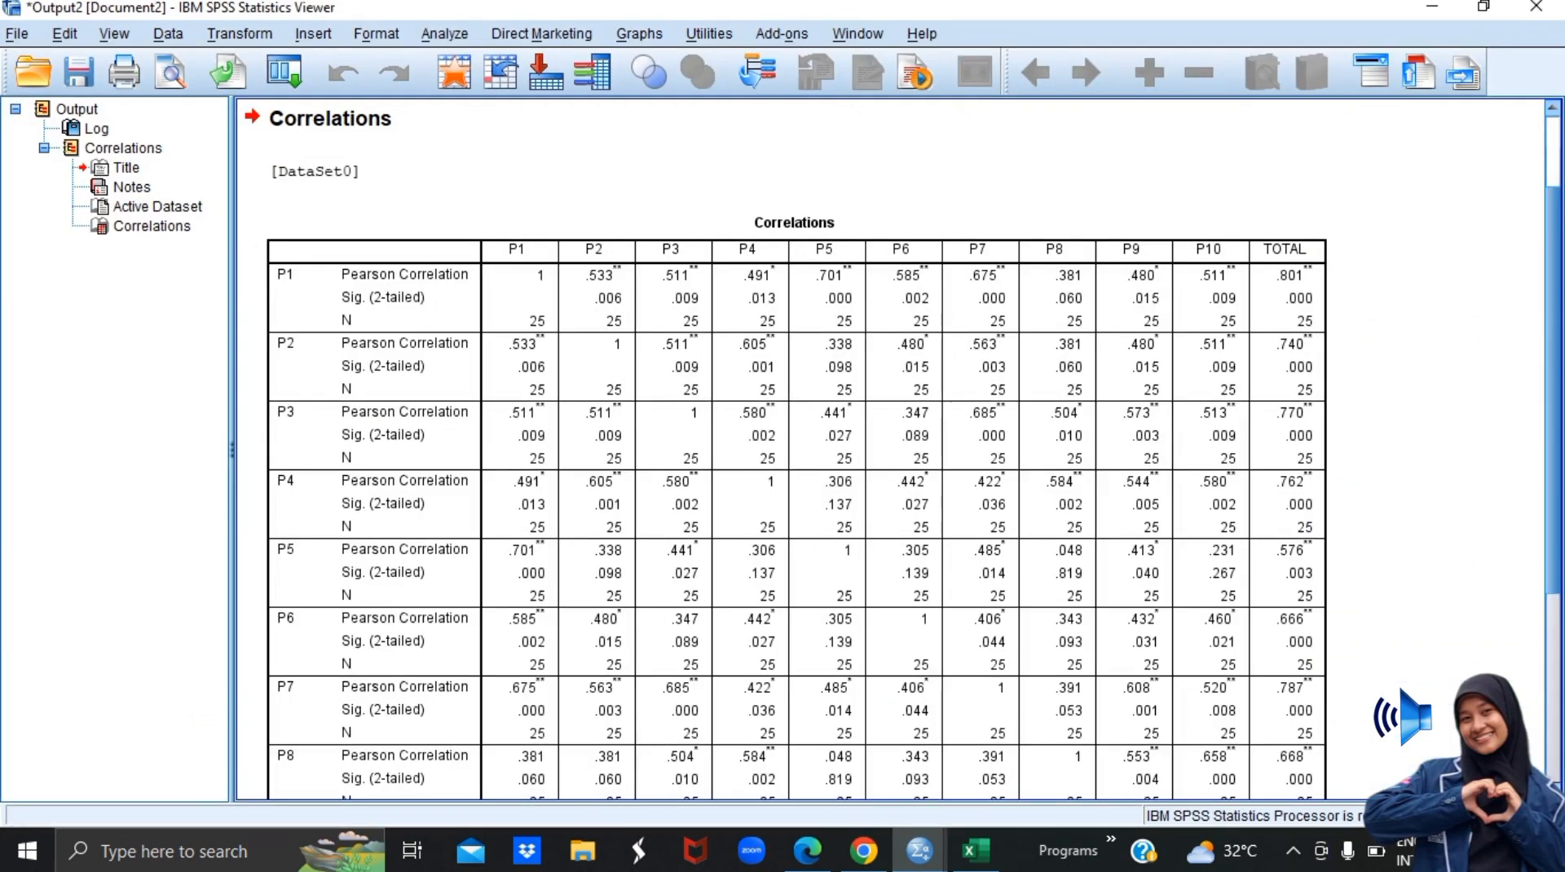
pyautogui.click(277, 220)
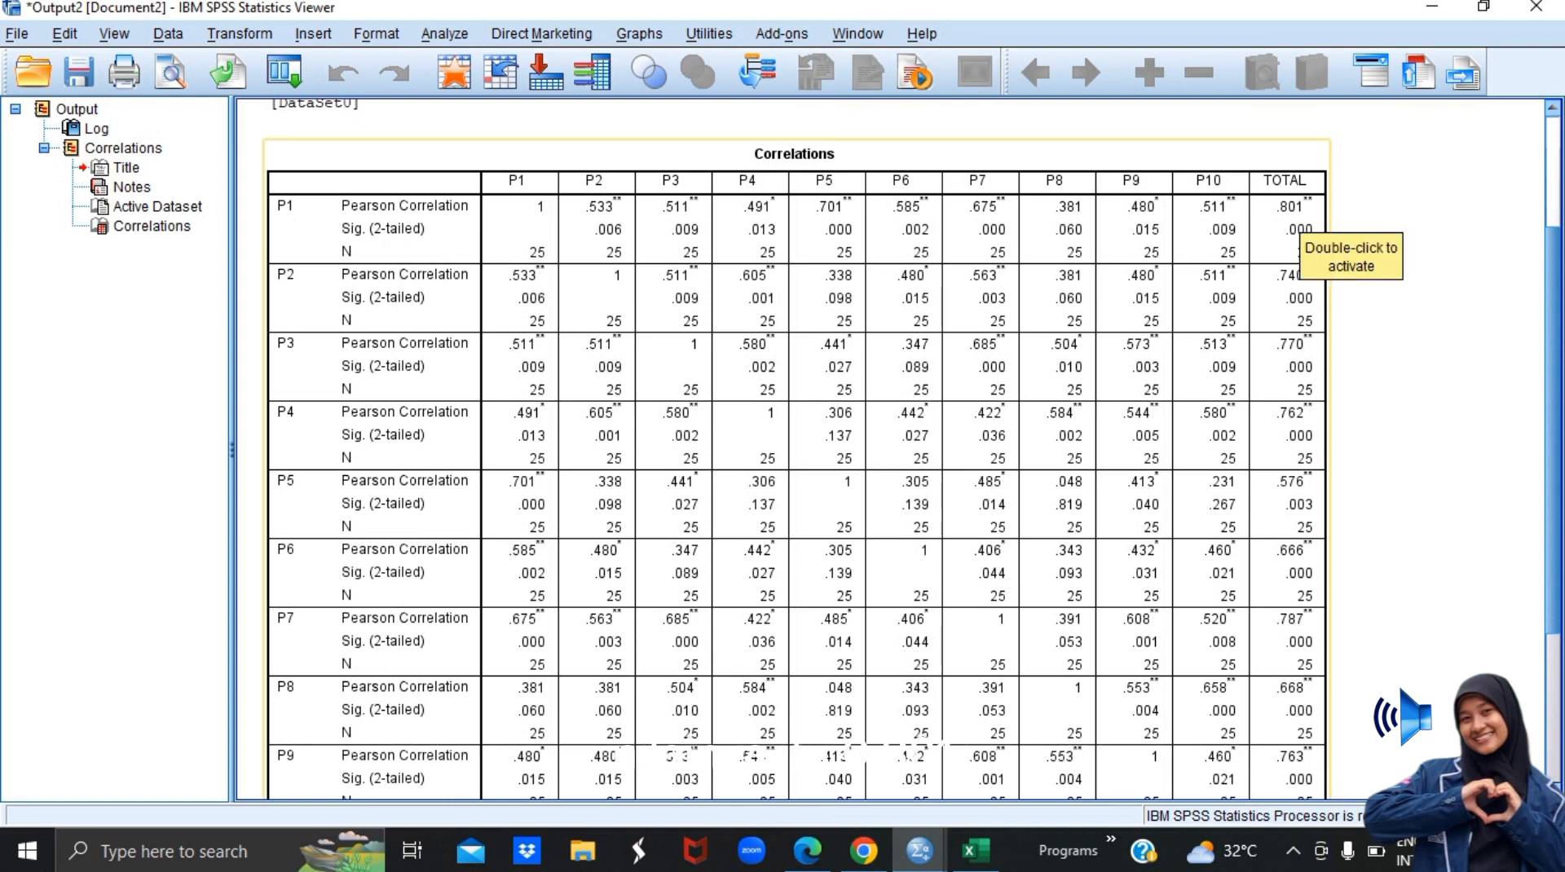
pyautogui.scroll(-4, 1304, 236)
pyautogui.scroll(4, 1337, 172)
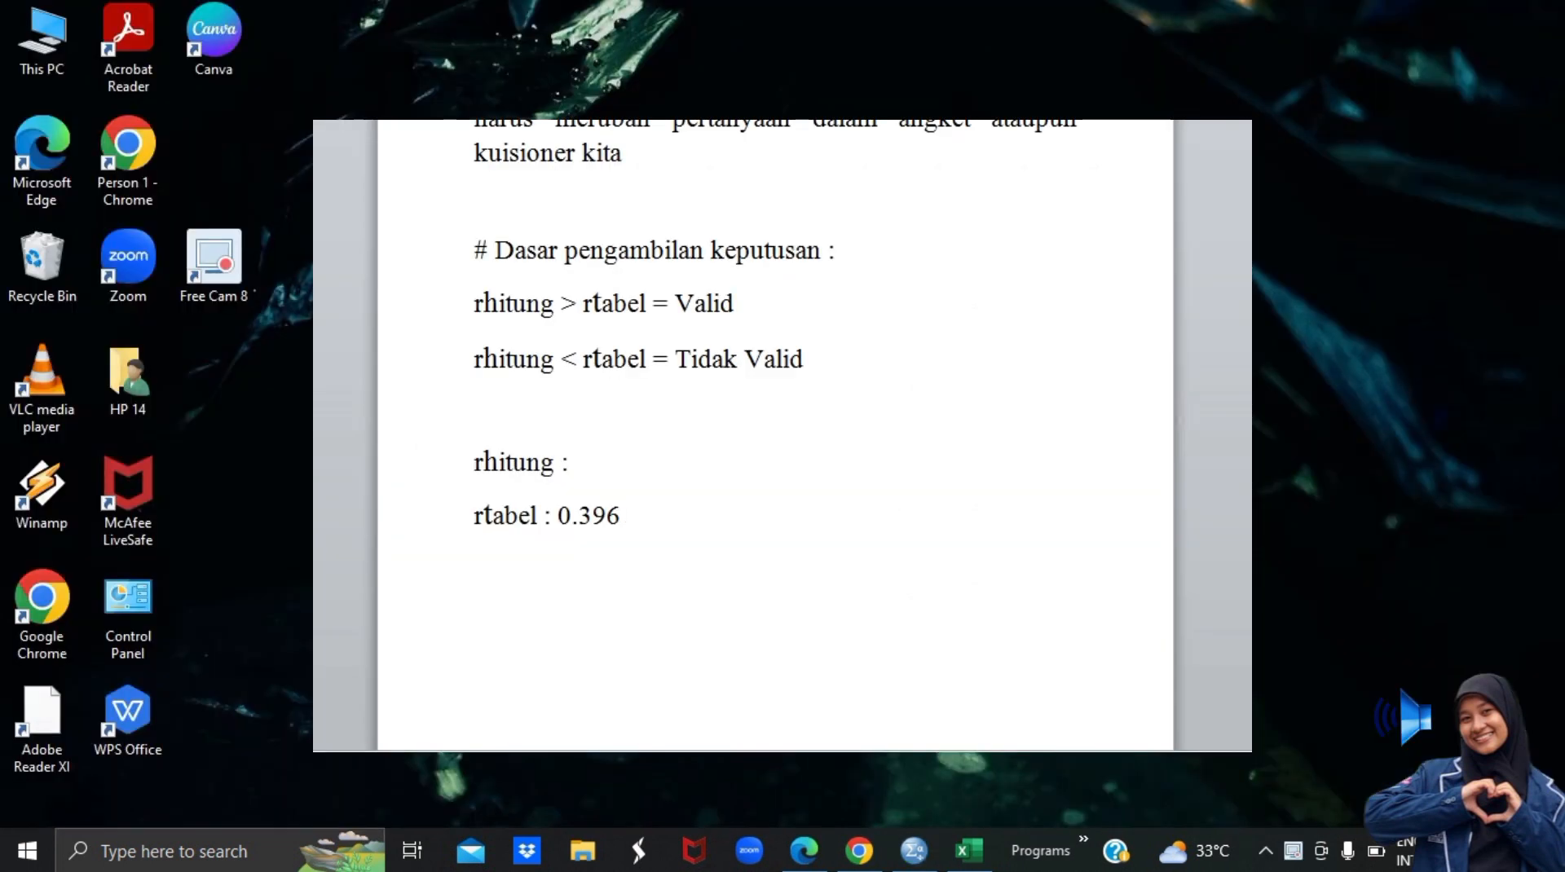
pyautogui.click(569, 463)
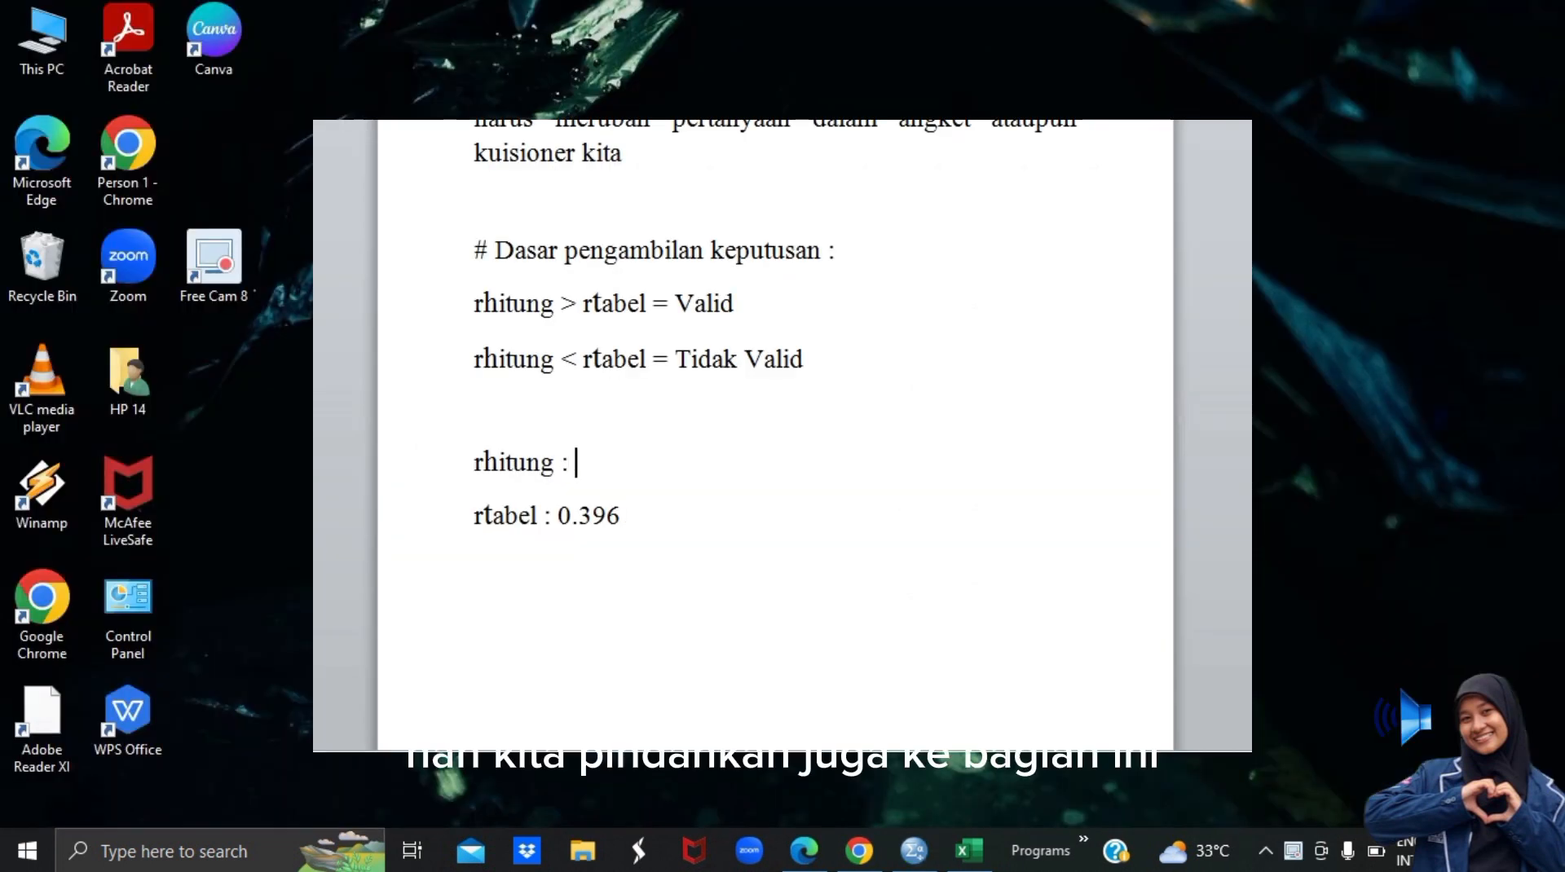
pyautogui.write('0.801')
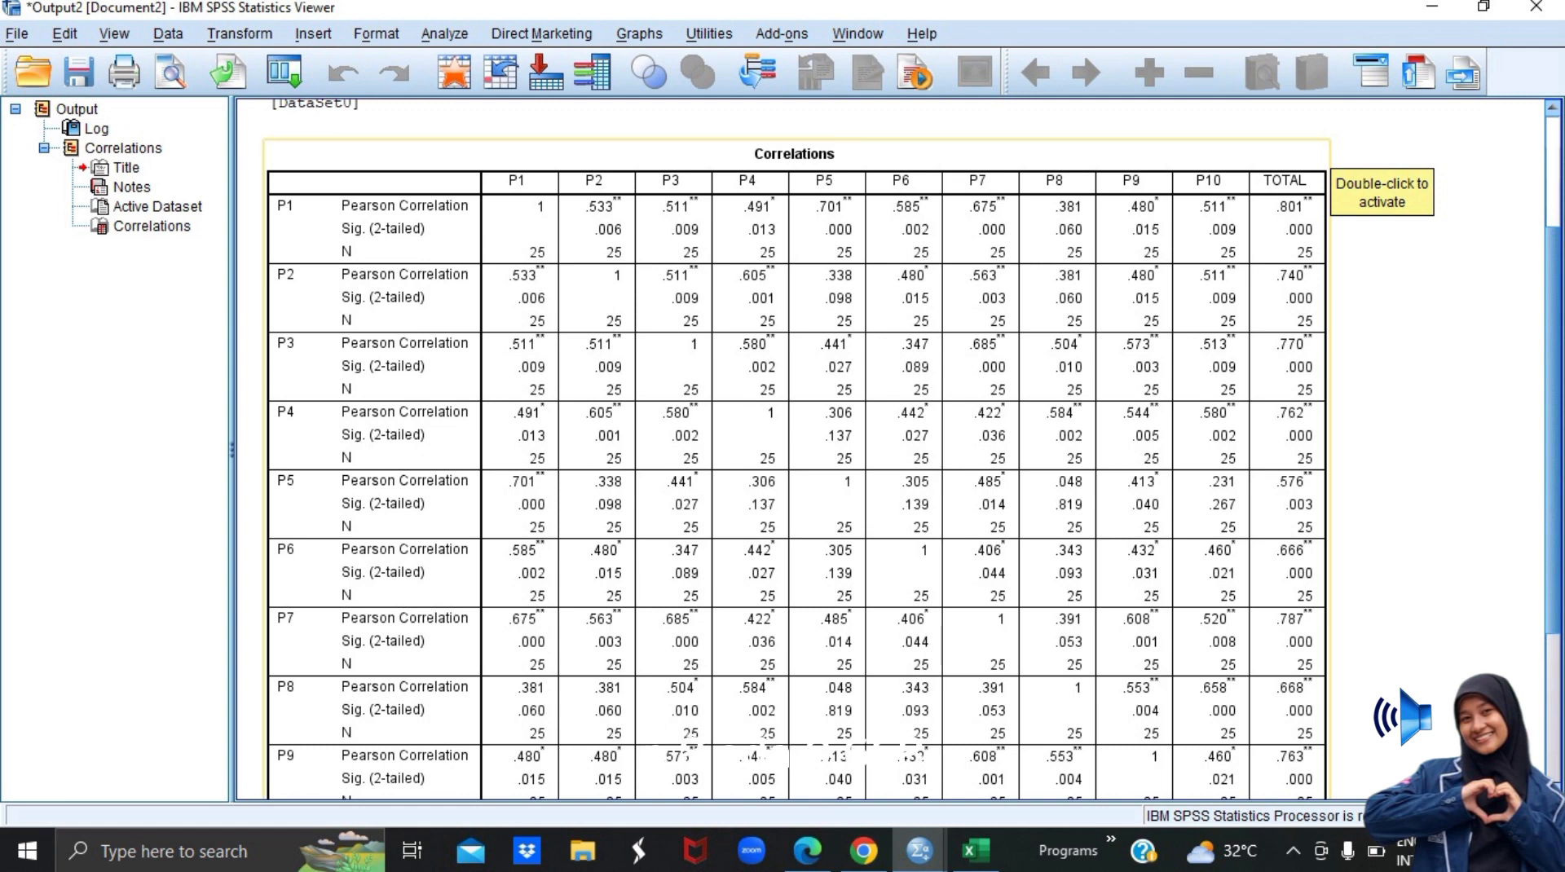
# Look up the TOTAL correlations of P2 to P10 and add 0,740, 0.770, 0.762, 0.576, 0.666, 0.787, 0.668, 0.763, 0.755 to the rhitung line
pyautogui.scroll(-5, 795, 448)
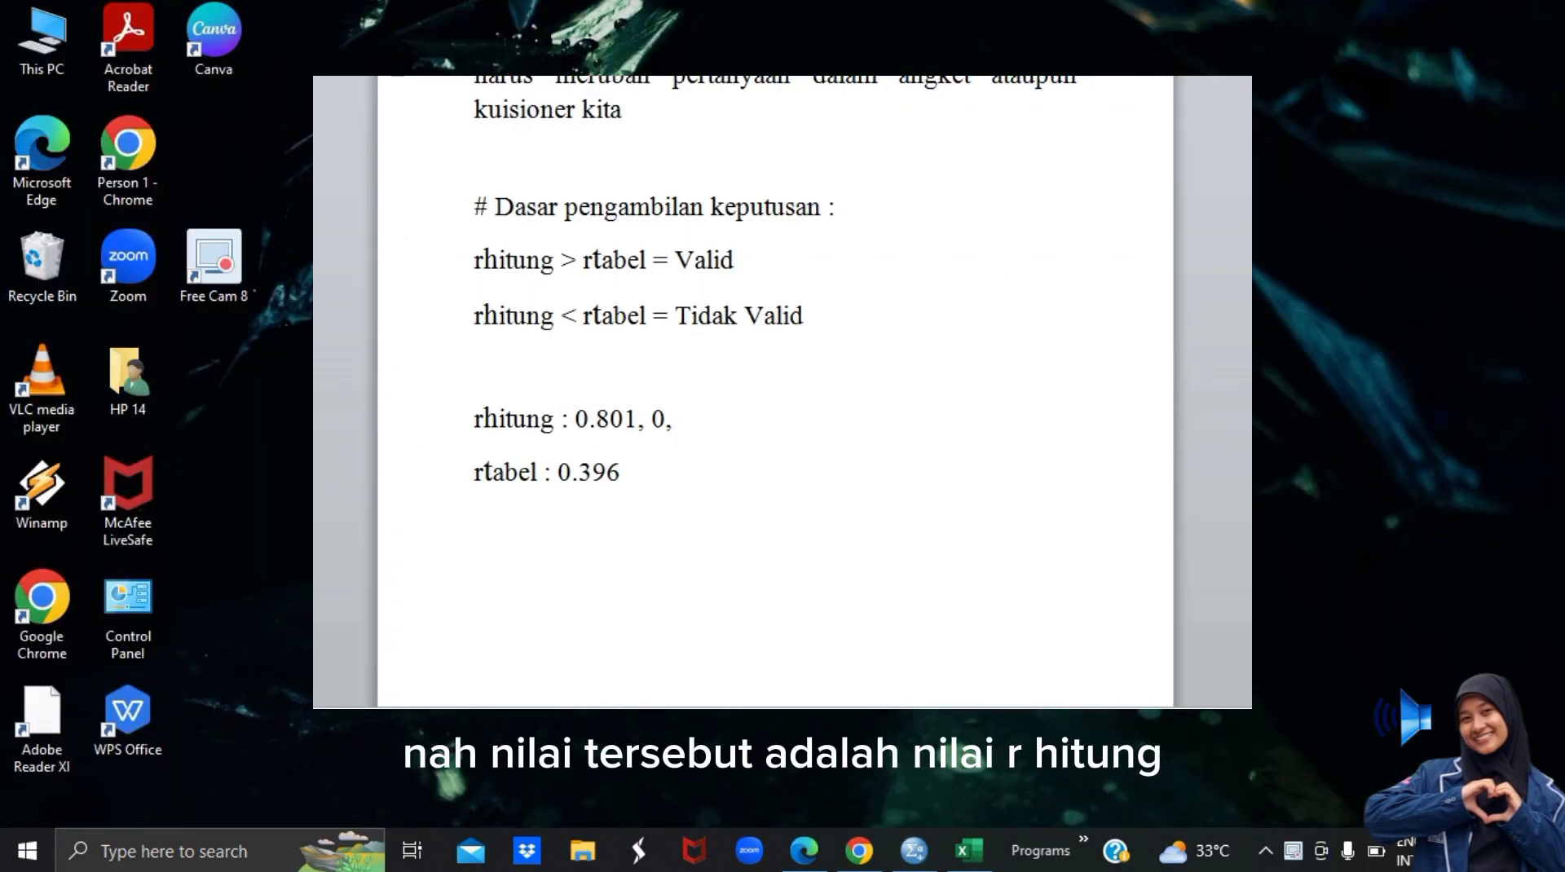
pyautogui.write('740, 0.770, 0.76')
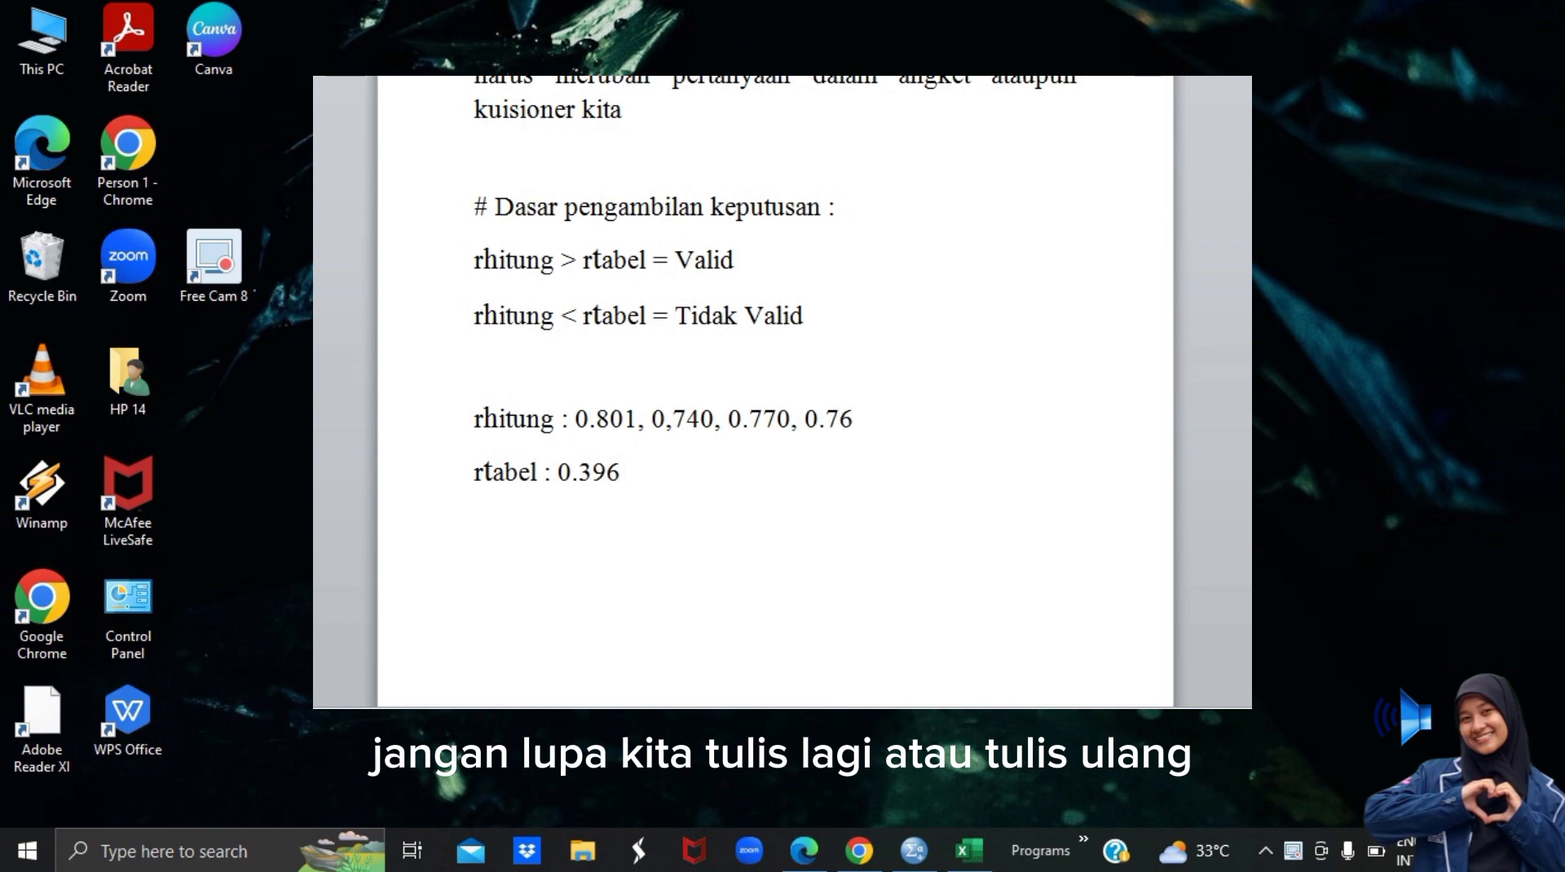
pyautogui.write('2, 0.57')
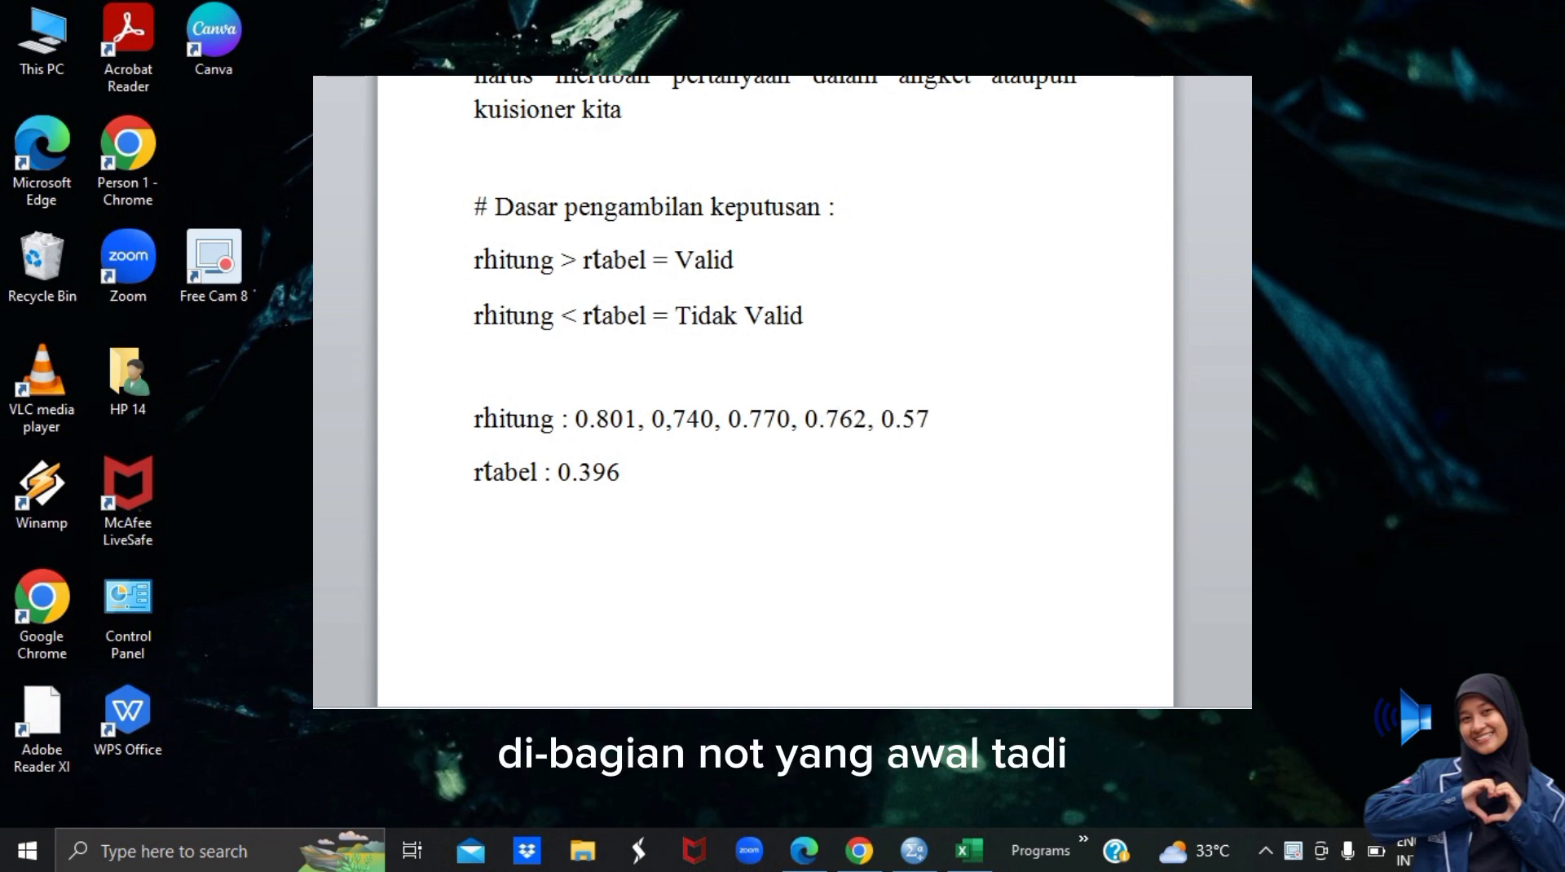
pyautogui.write('6, 0.666, 0.787')
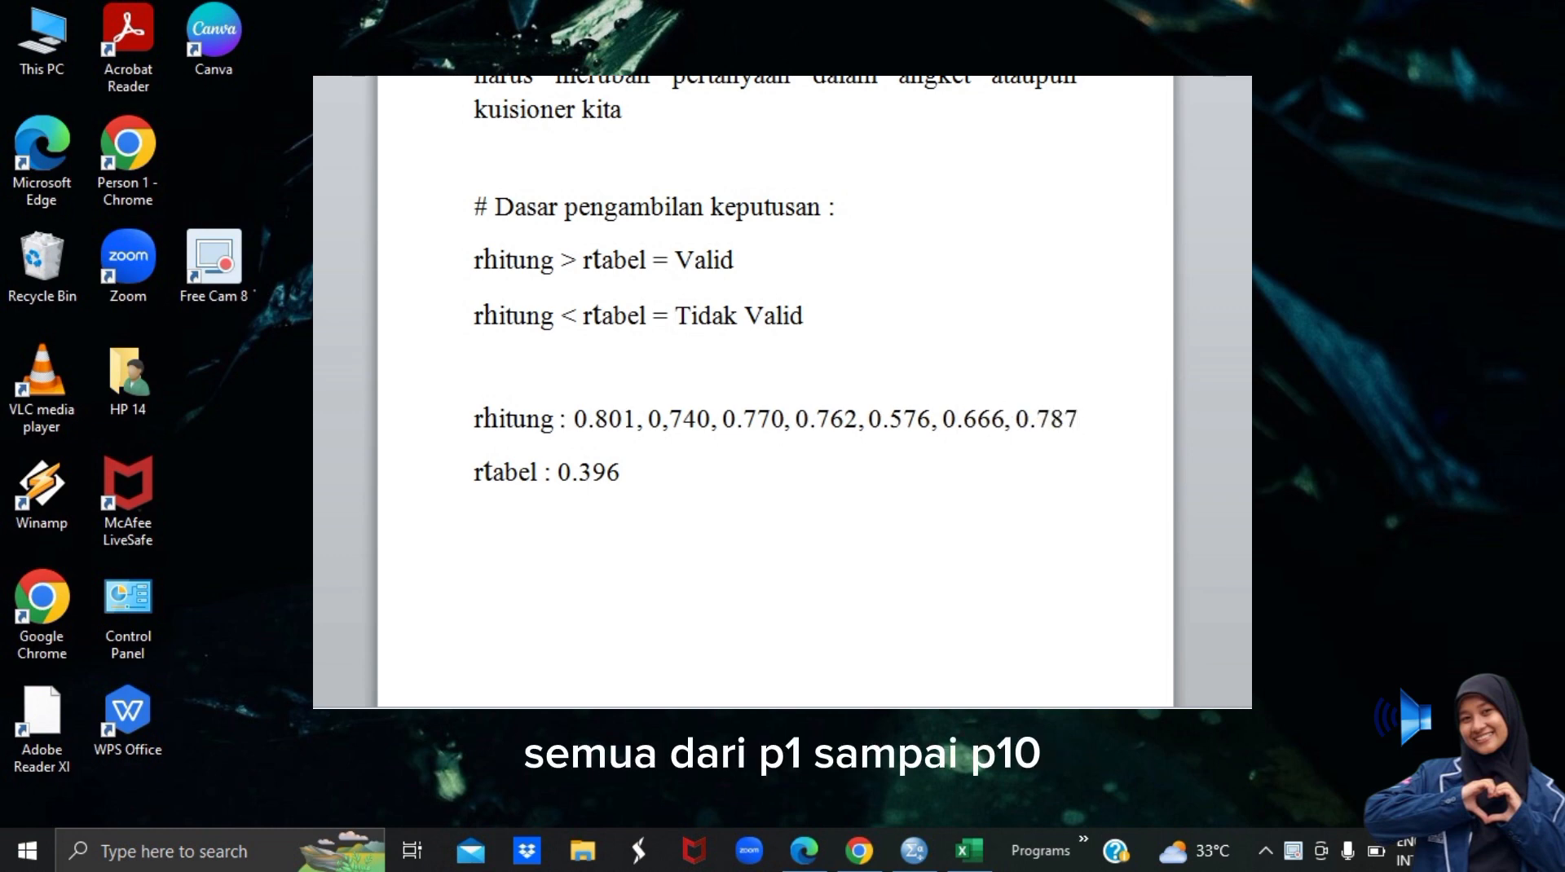
pyautogui.write(', 0.668, 0.763,')
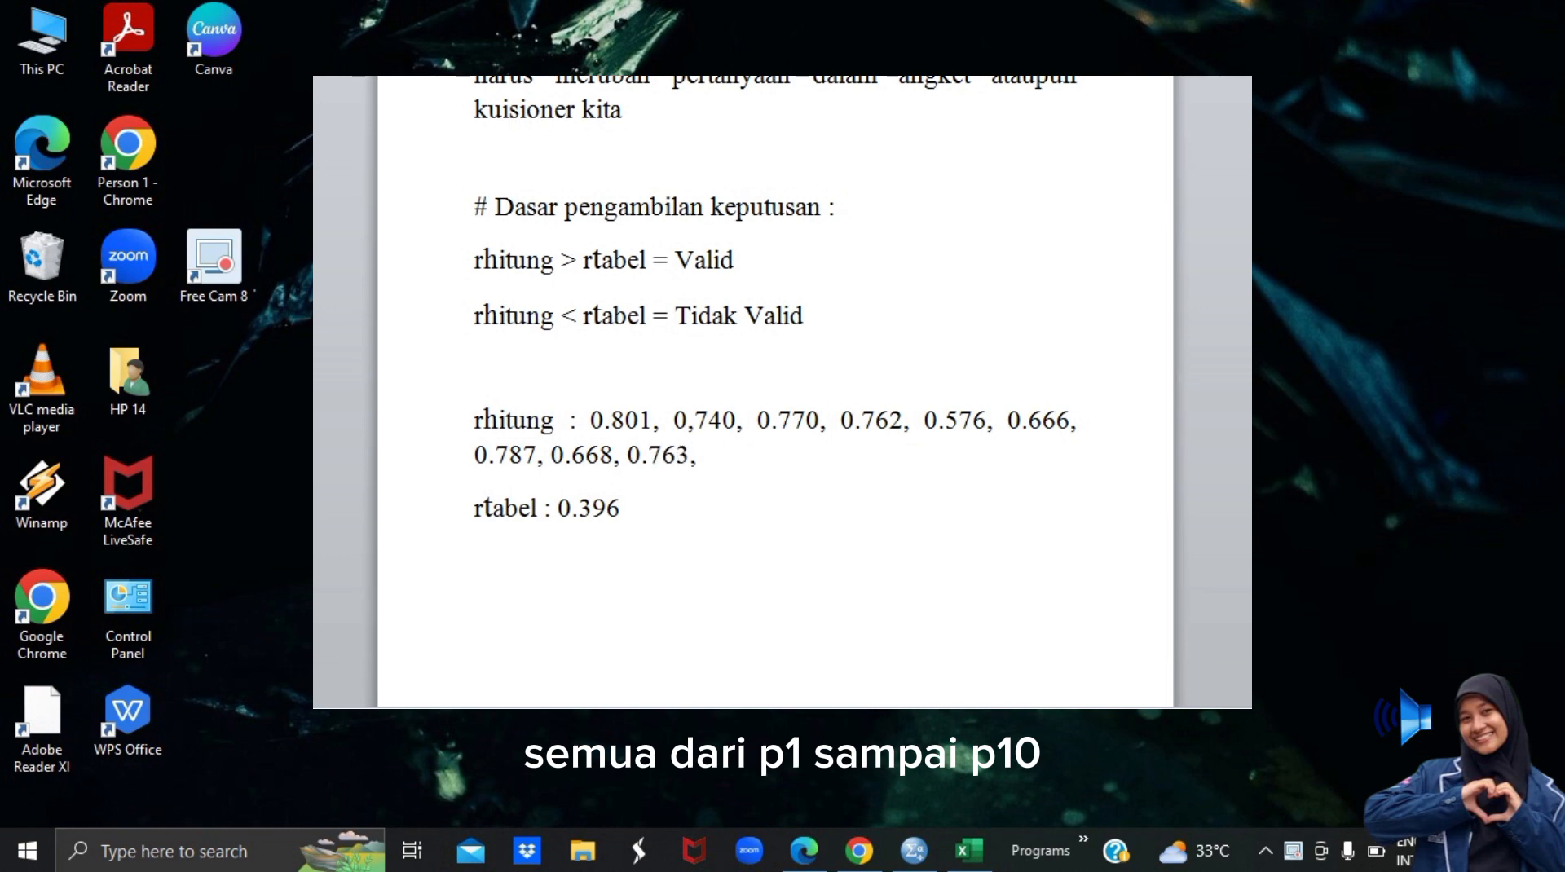
pyautogui.write(' 0.755')
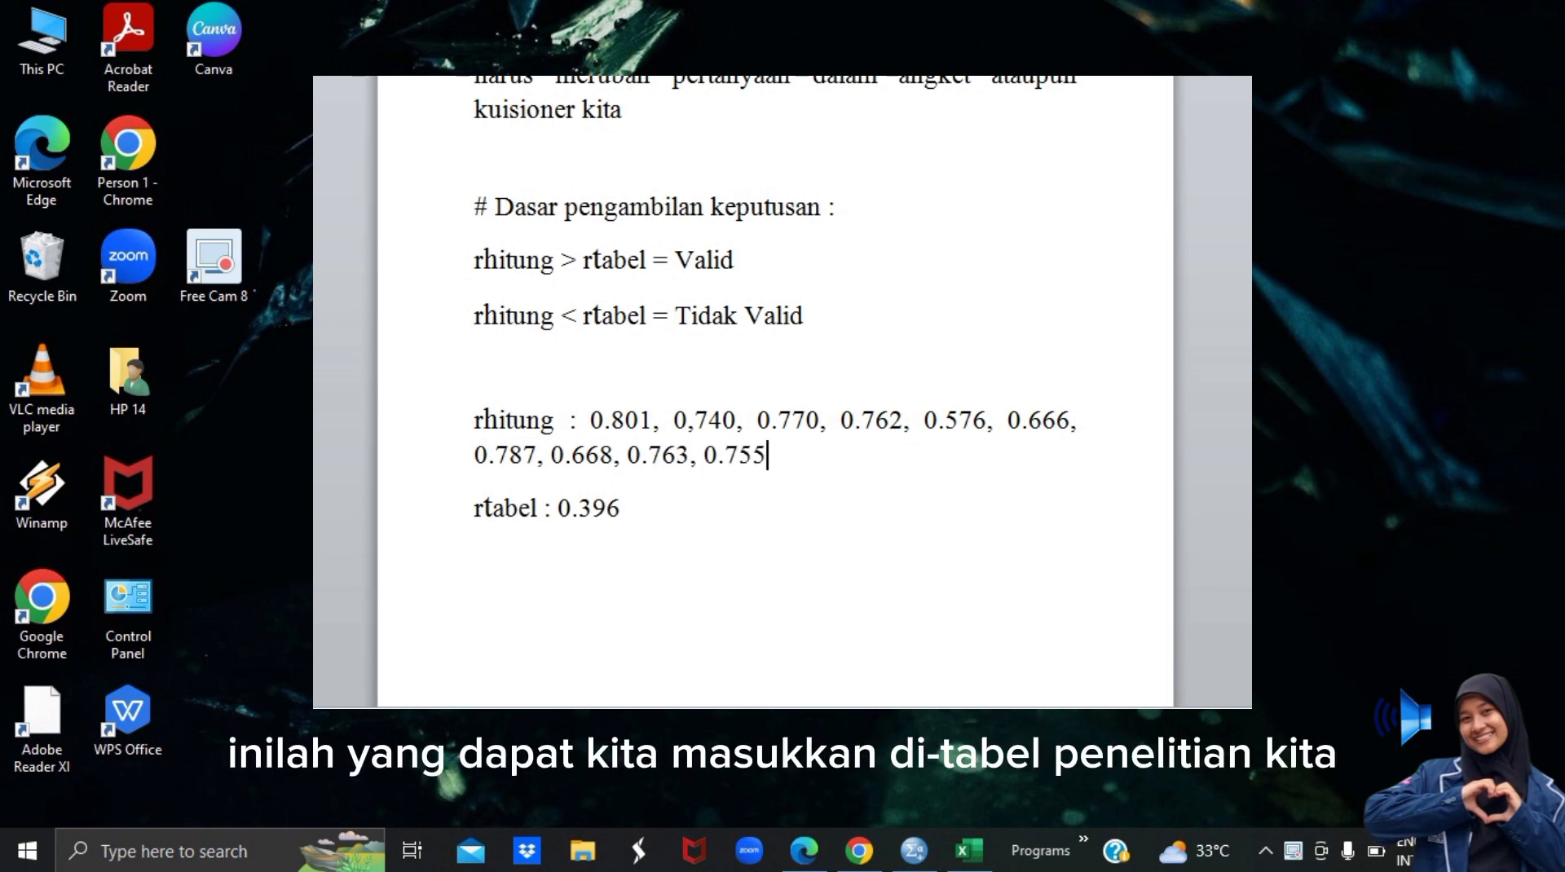